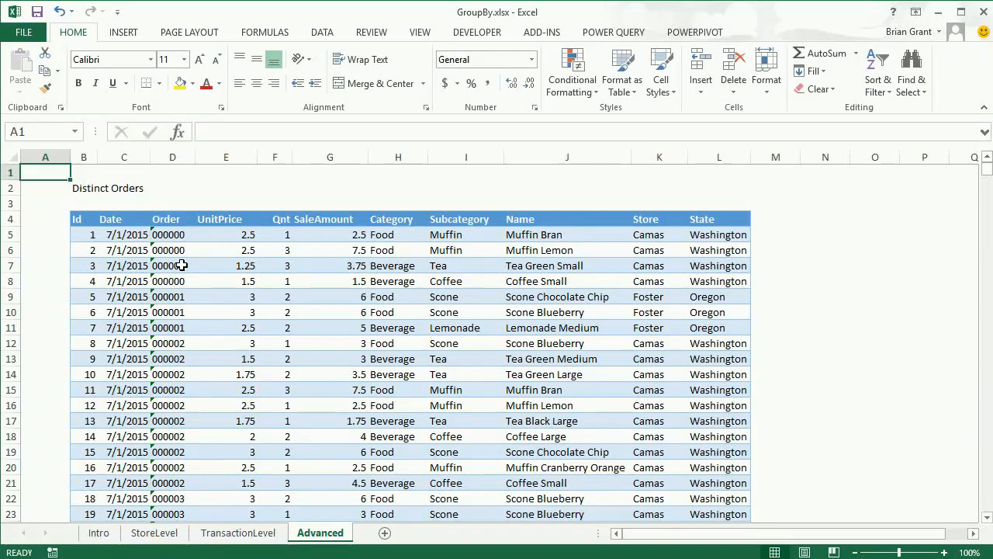
- Examine the Distinct Orders table on the Advanced sheet, comparing the line items that share order numbers 000000, 000001 and 000002
{"action": "left_click", "coordinate": [175, 310]}
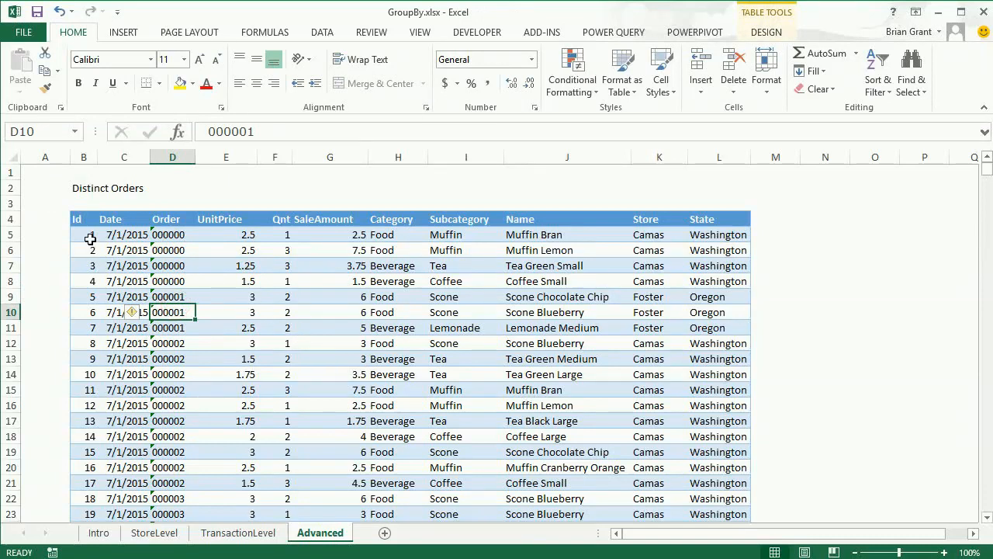
{"action": "left_click_drag", "start_coordinate": [89, 234], "coordinate": [711, 236]}
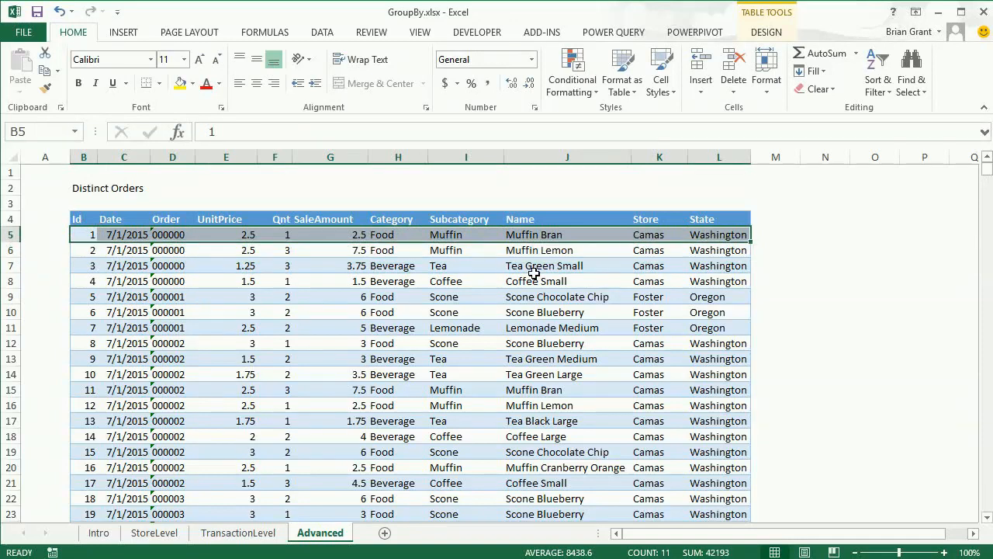
{"action": "left_click", "coordinate": [534, 277]}
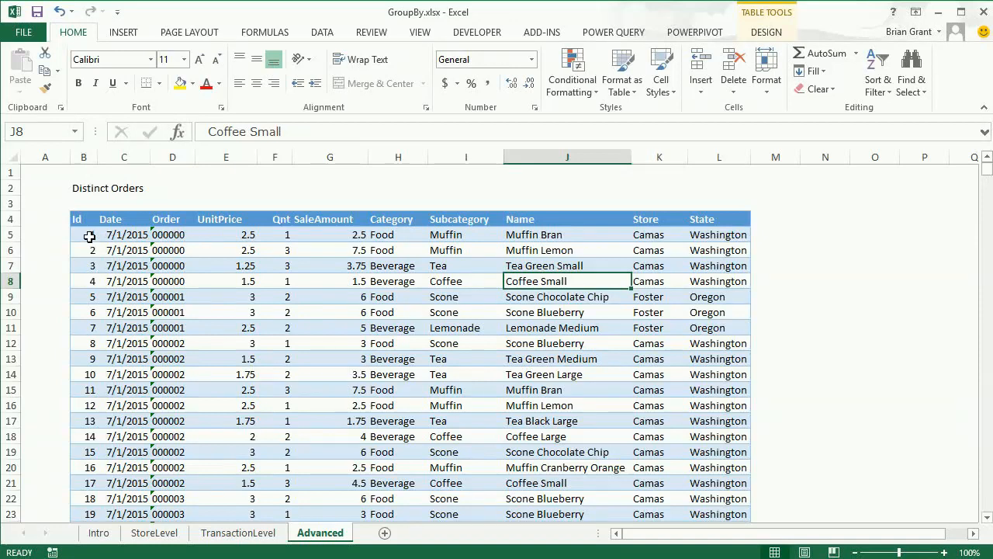
{"action": "left_click_drag", "start_coordinate": [89, 235], "coordinate": [699, 281]}
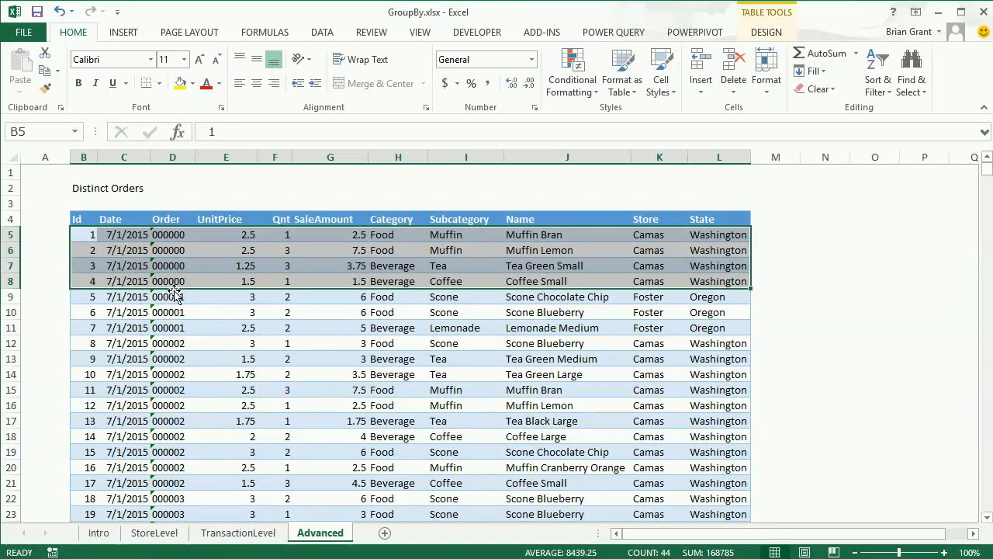
{"action": "left_click_drag", "start_coordinate": [90, 293], "coordinate": [708, 329]}
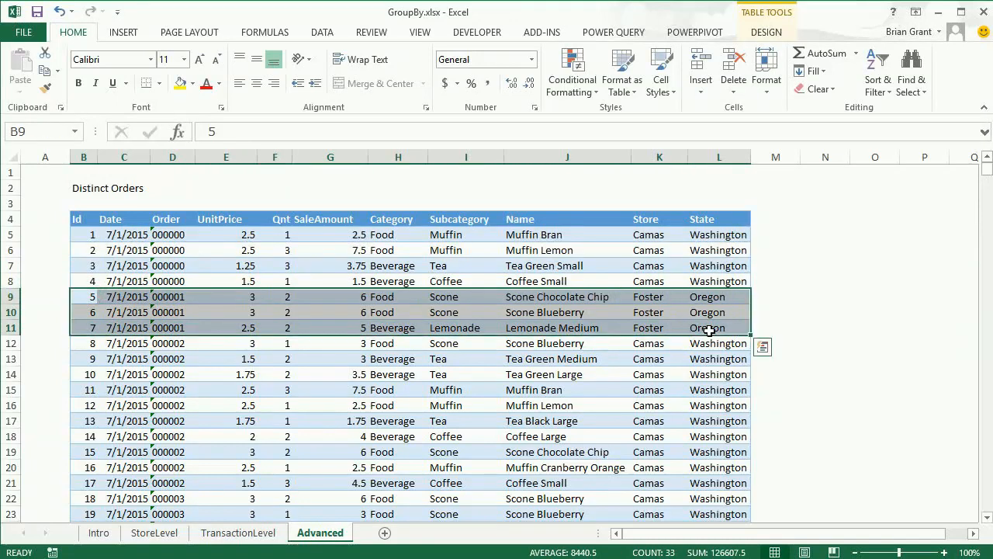
{"action": "left_click", "coordinate": [225, 359]}
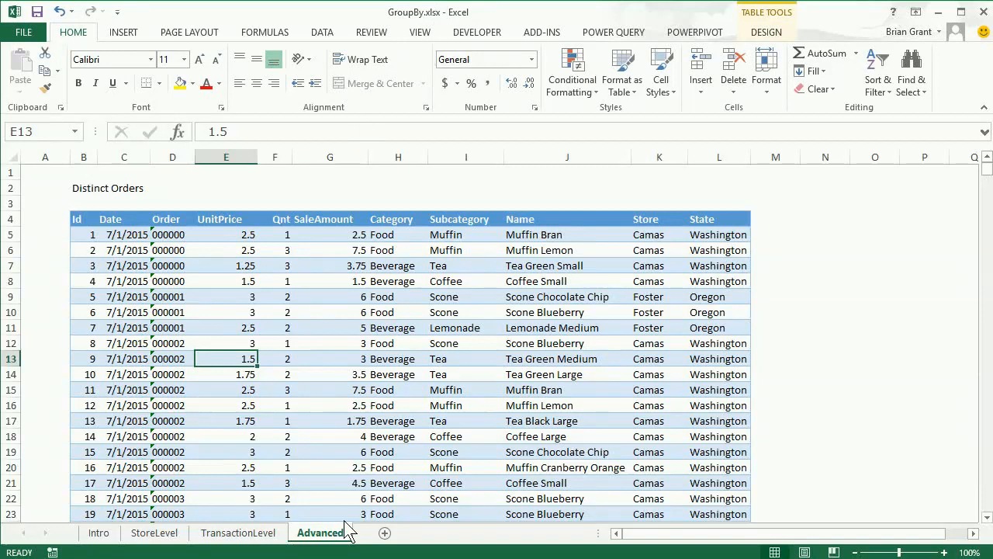
{"action": "left_click", "coordinate": [306, 300]}
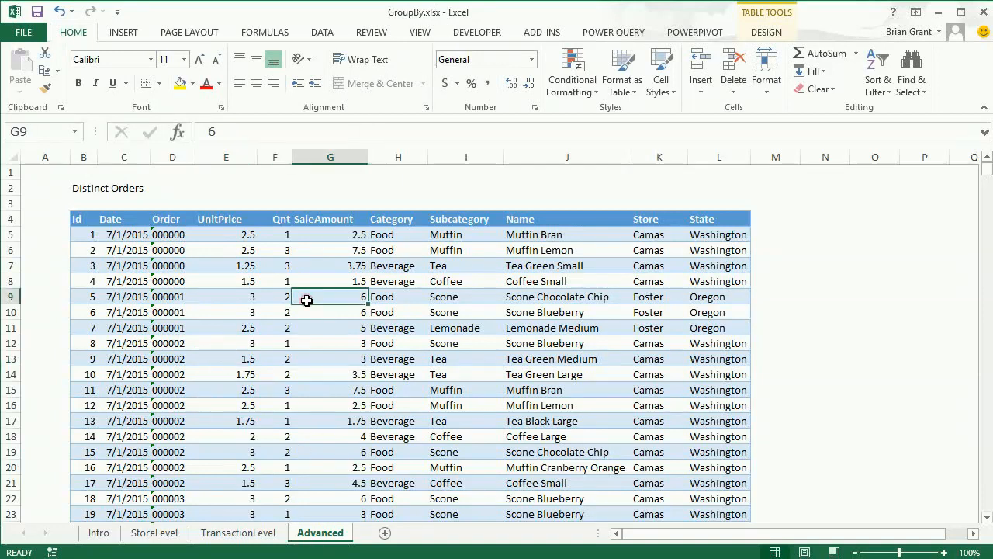
{"action": "left_click", "coordinate": [319, 325]}
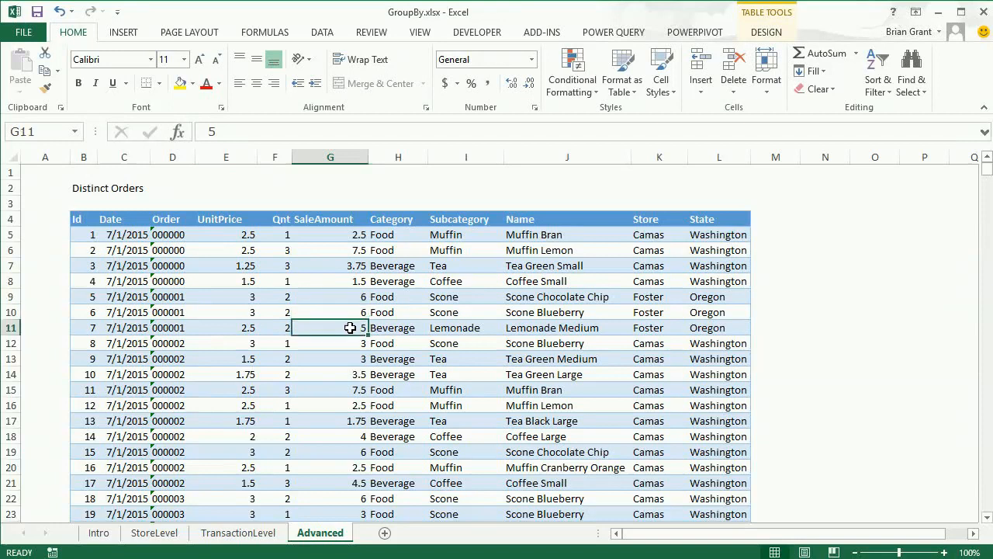
- Load the Distinct Orders table into Power Query and group it by Store, with an All Rows column named Filtered Table
{"action": "left_click", "coordinate": [624, 32]}
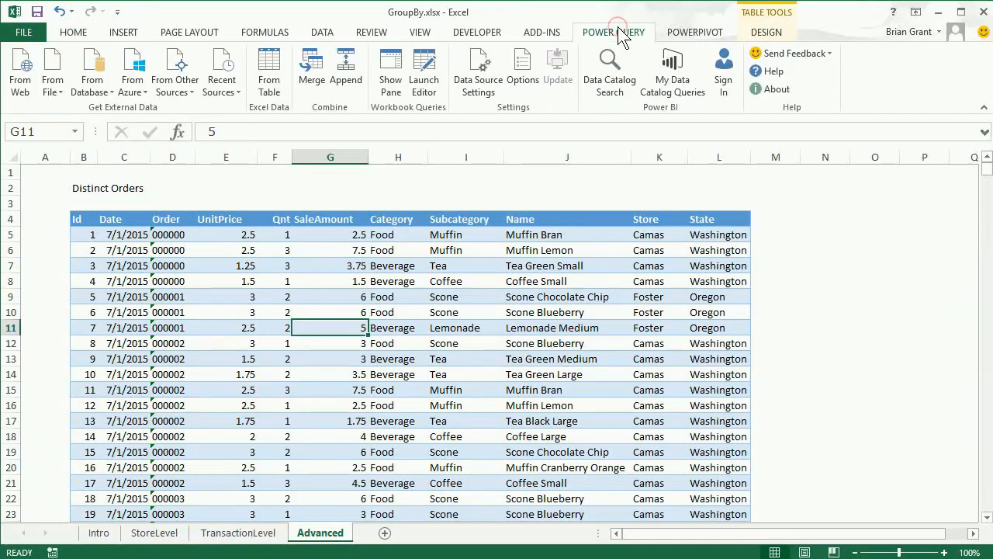
{"action": "left_click", "coordinate": [268, 63]}
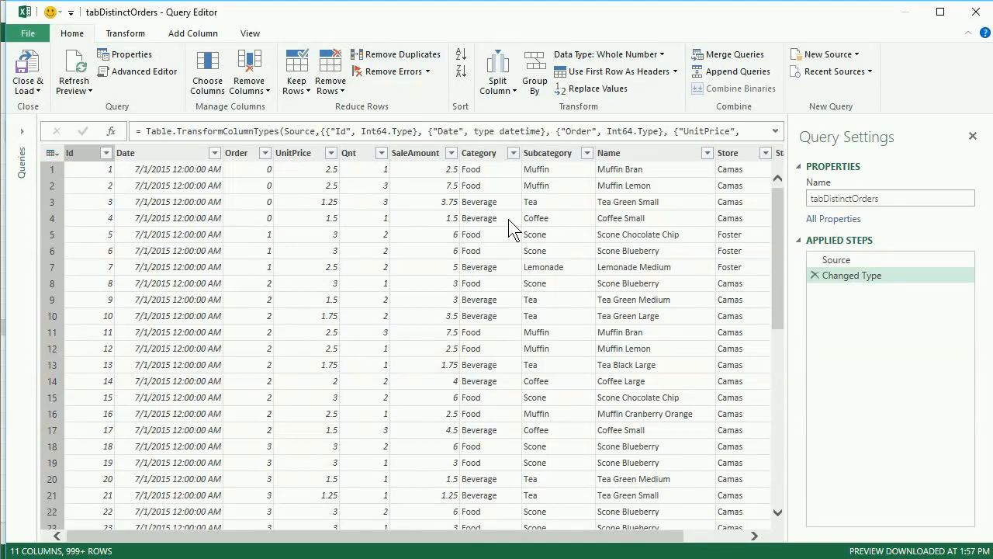
{"action": "left_click", "coordinate": [541, 81]}
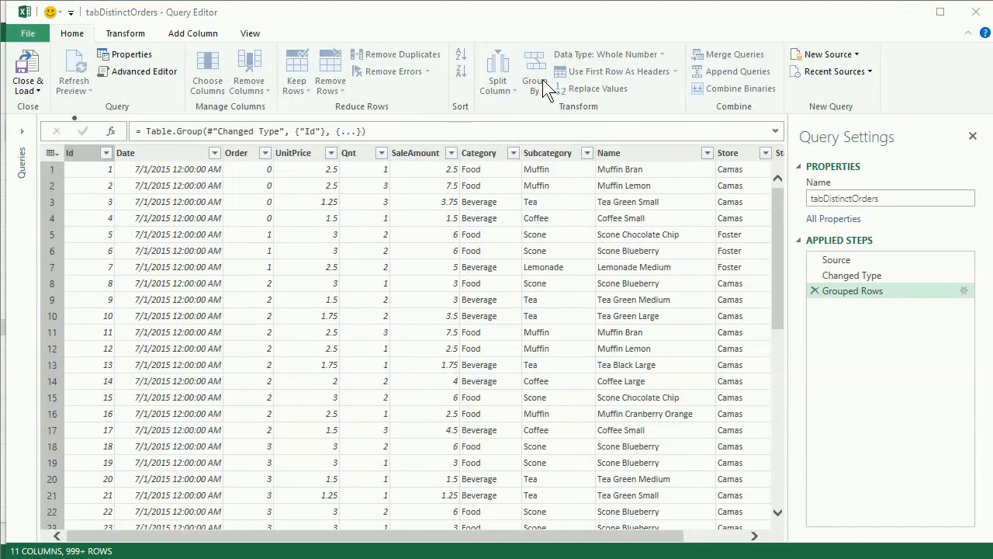
{"action": "left_click", "coordinate": [391, 269]}
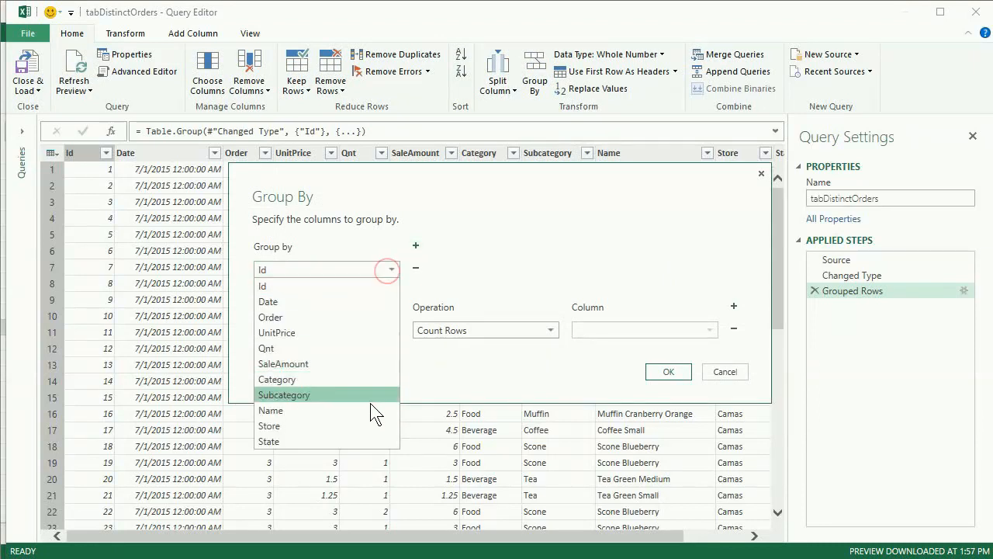
{"action": "left_click", "coordinate": [365, 425]}
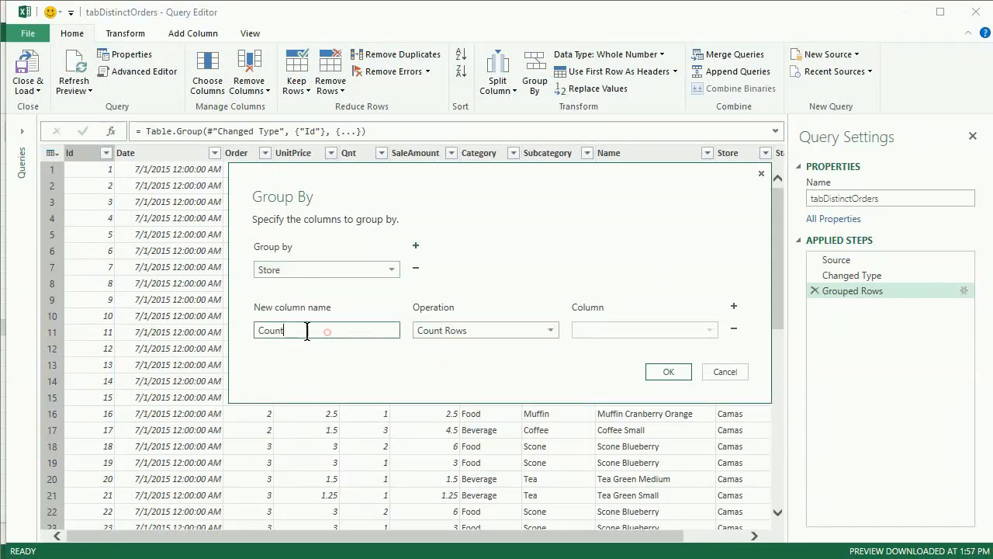
{"action": "double_click", "coordinate": [327, 332]}
{"action": "type", "text": "Filtered Table"}
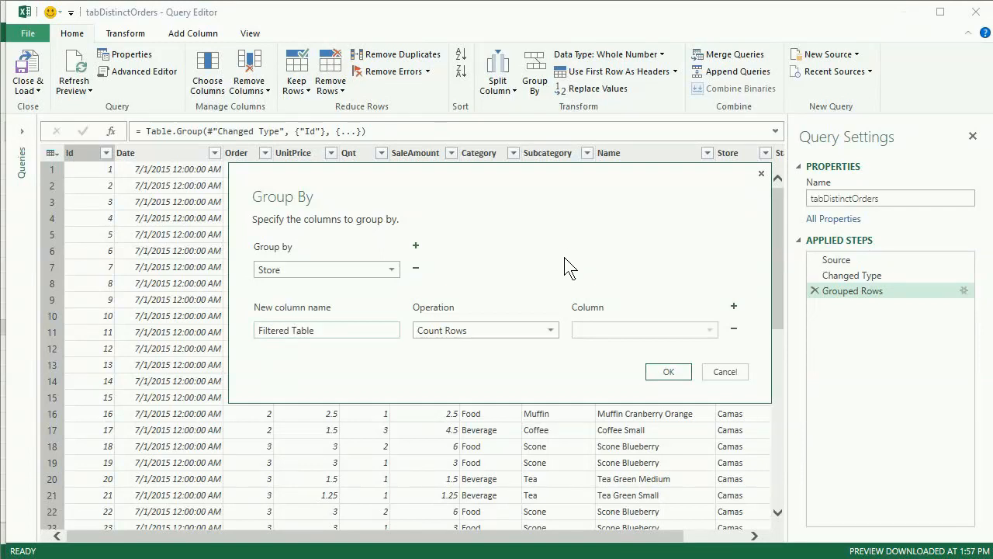
{"action": "left_click", "coordinate": [503, 332]}
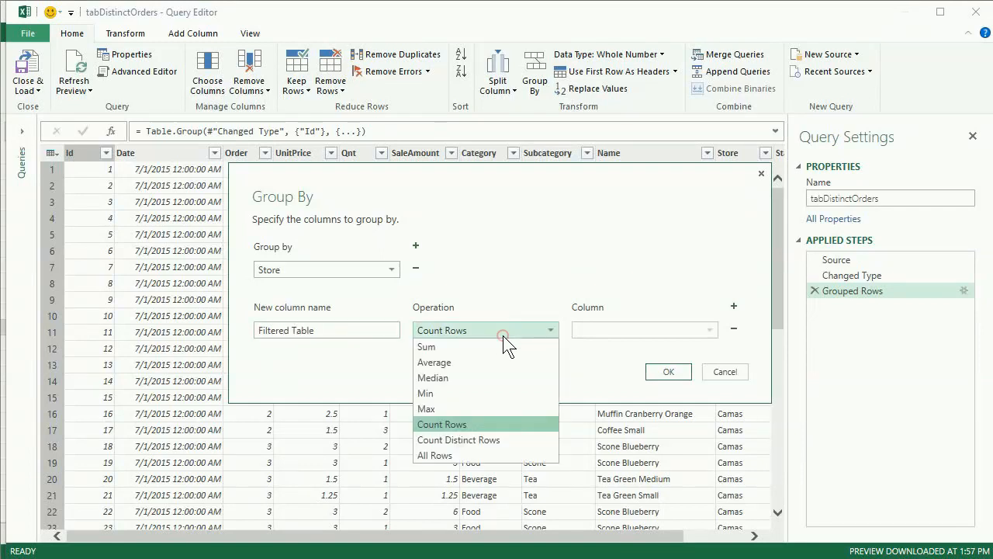
{"action": "left_click", "coordinate": [482, 455]}
{"action": "left_click", "coordinate": [667, 372]}
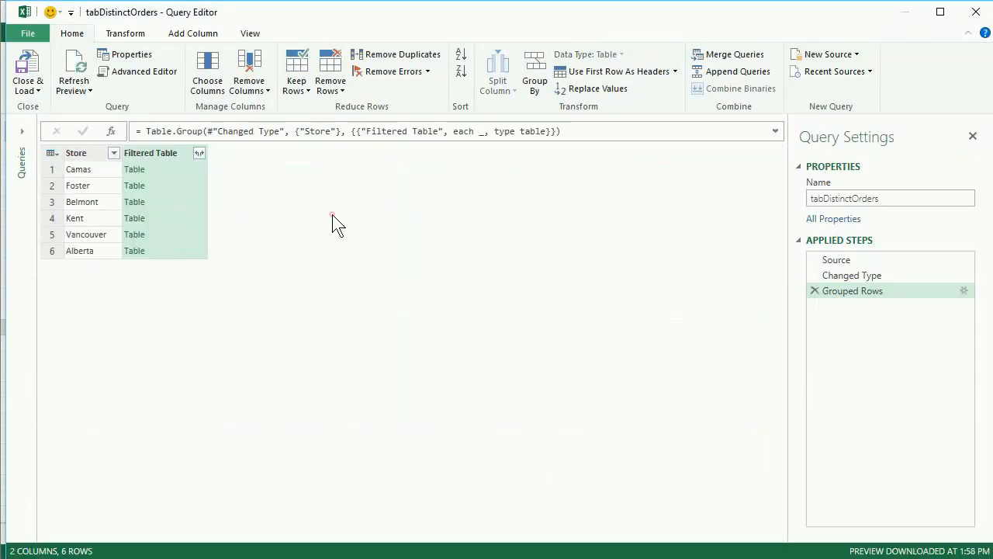
- Compare the nested table for Camas with the ungrouped rows of the Changed Type step, and return to Grouped Rows
{"action": "left_click", "coordinate": [187, 171]}
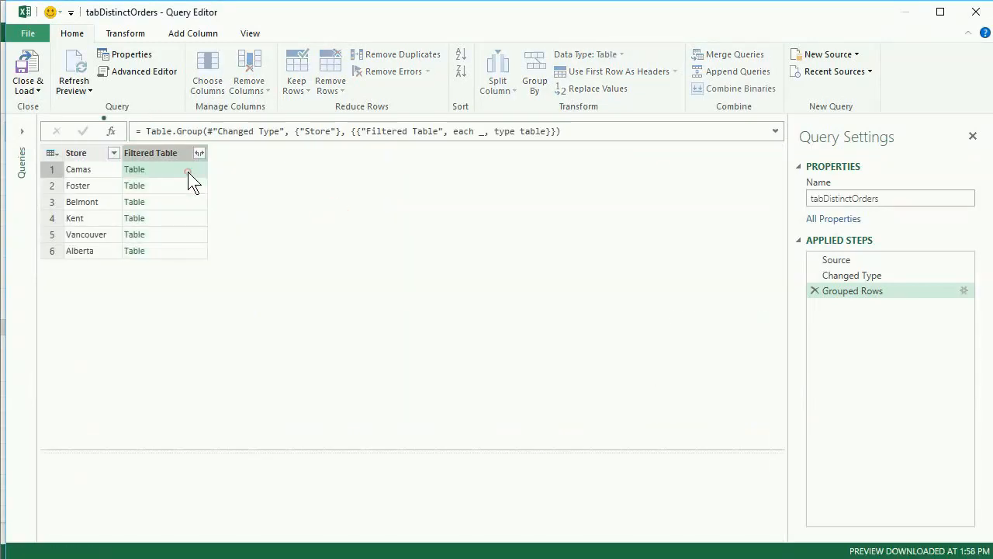
{"action": "left_click", "coordinate": [871, 279]}
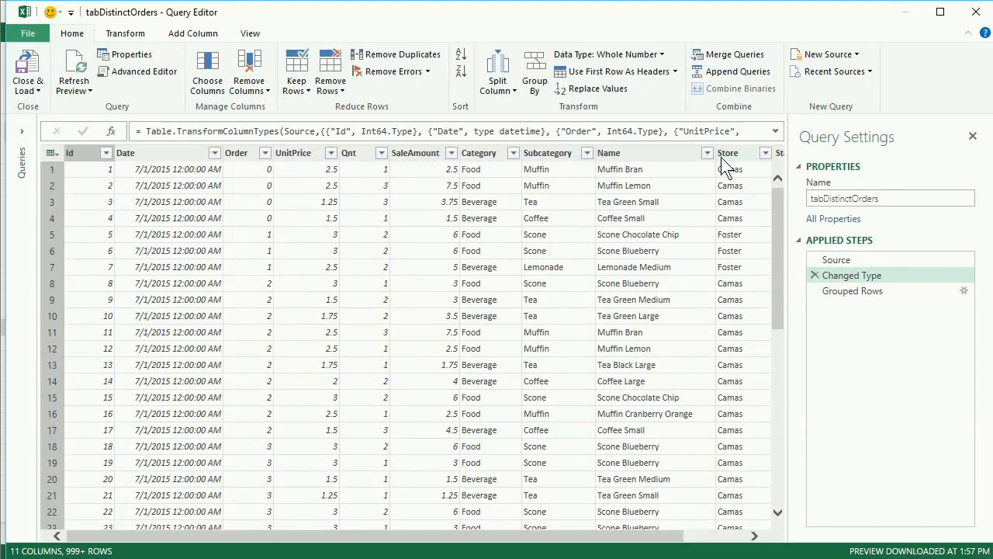
{"action": "left_click", "coordinate": [869, 293]}
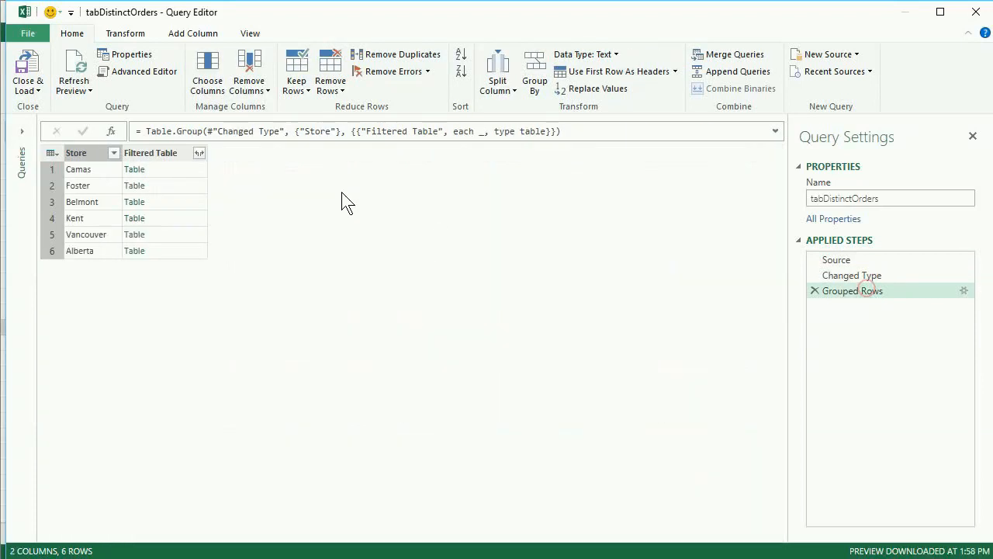
- Preview the nested Filtered Table rows for the Camas, Foster, Belmont, Kent and Vancouver stores, enlarging the preview area
{"action": "left_click", "coordinate": [159, 169]}
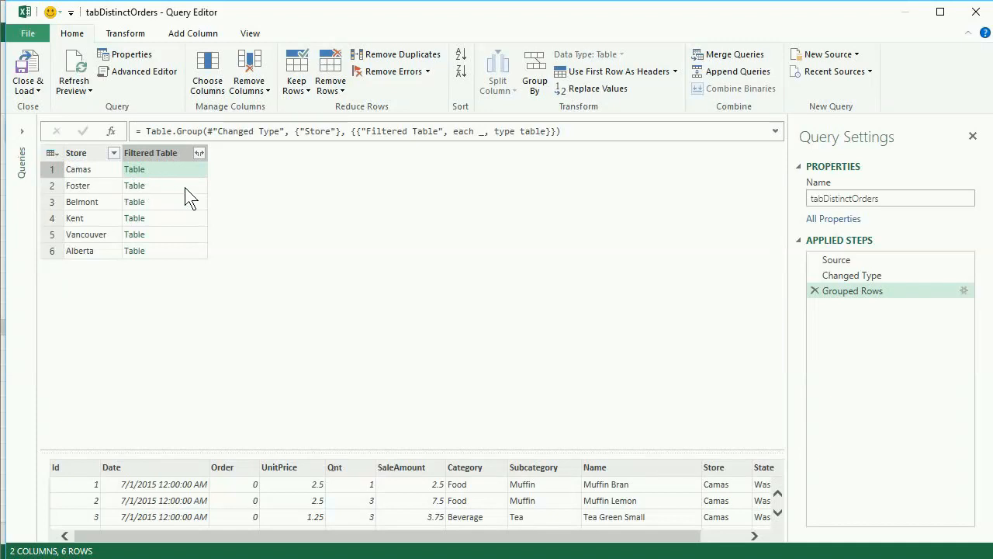
{"action": "left_click", "coordinate": [184, 187]}
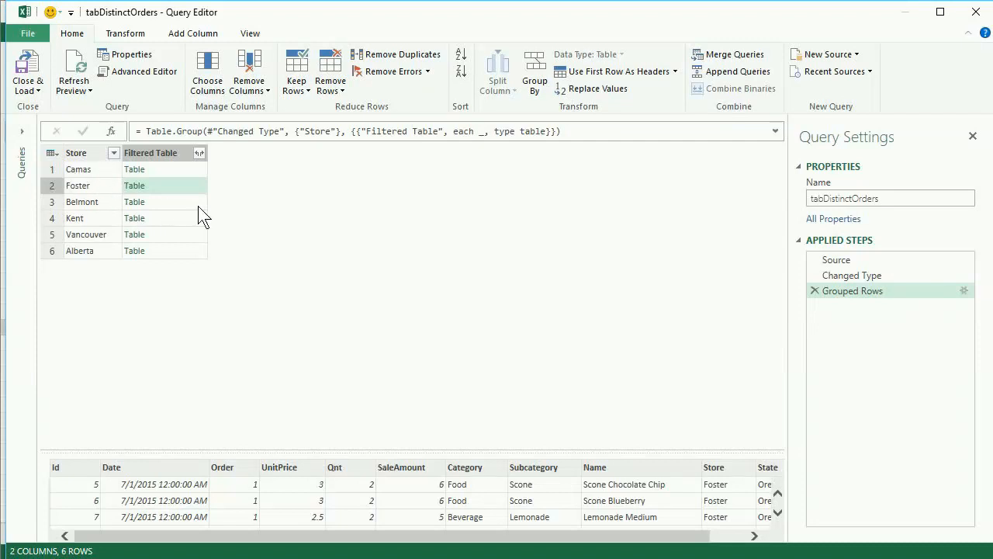
{"action": "left_click", "coordinate": [194, 171]}
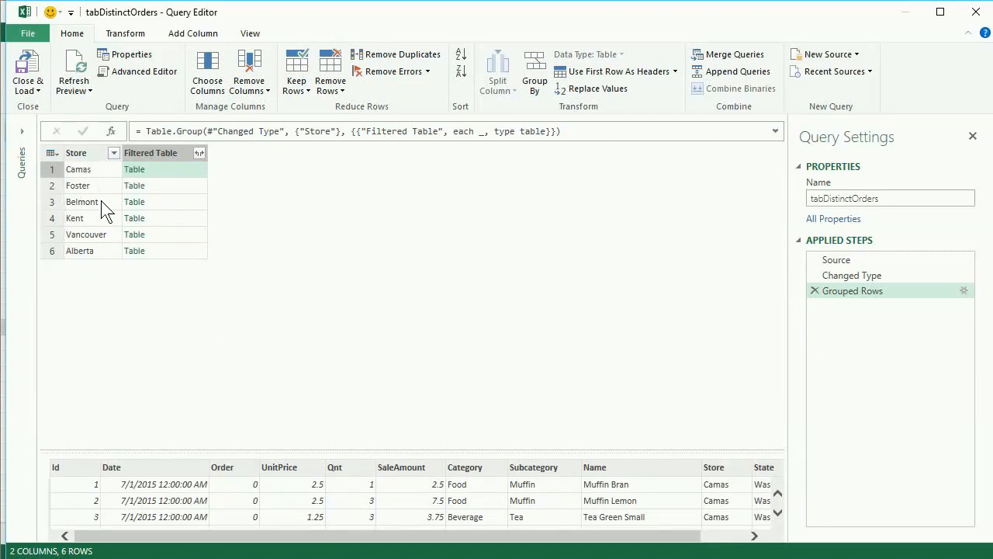
{"action": "left_click", "coordinate": [181, 187]}
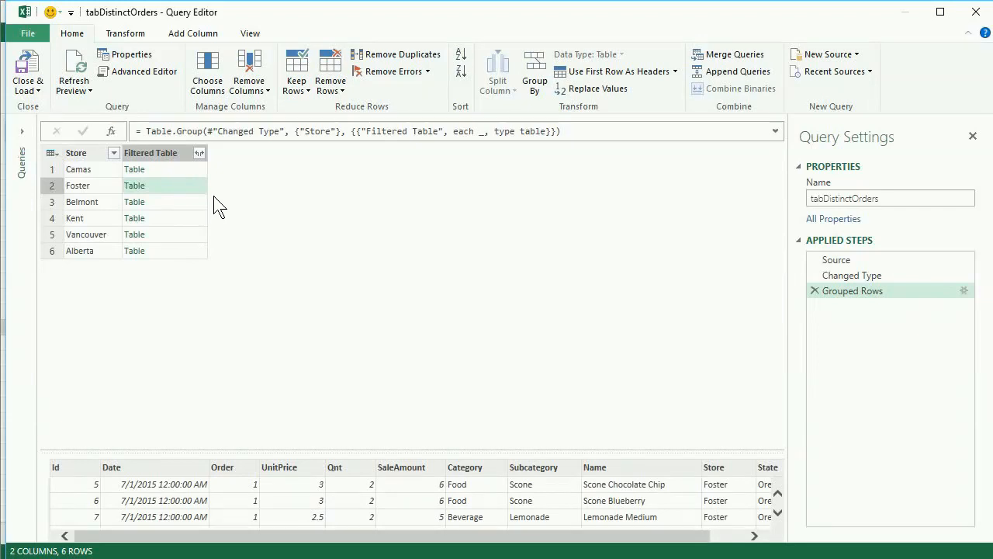
{"action": "left_click", "coordinate": [176, 201]}
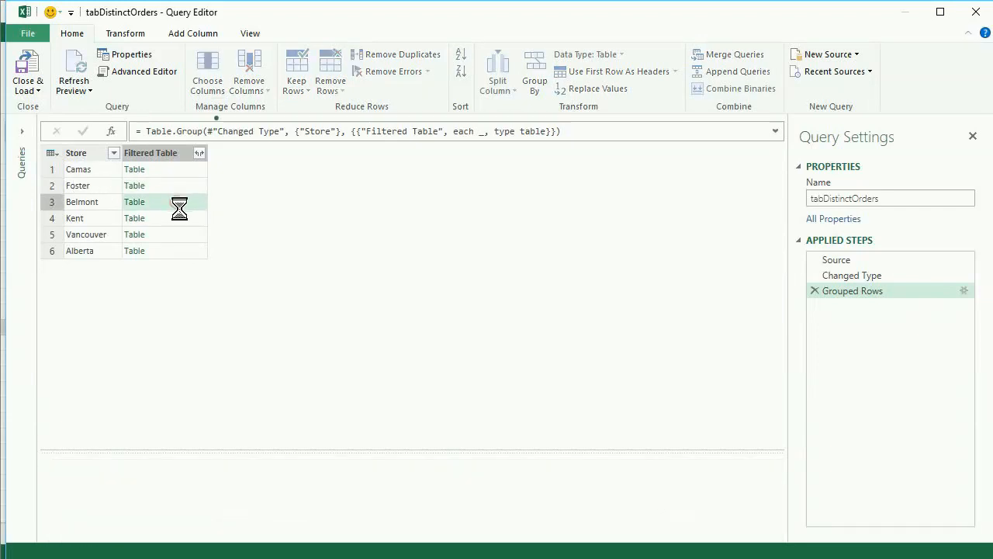
{"action": "left_click", "coordinate": [186, 218]}
{"action": "left_click", "coordinate": [186, 236]}
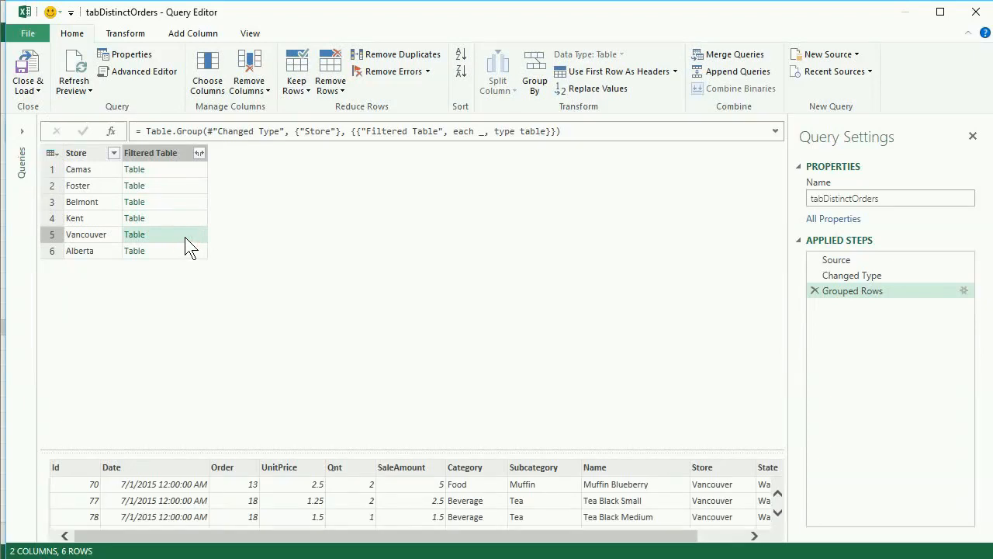
{"action": "left_click_drag", "start_coordinate": [258, 452], "coordinate": [269, 326]}
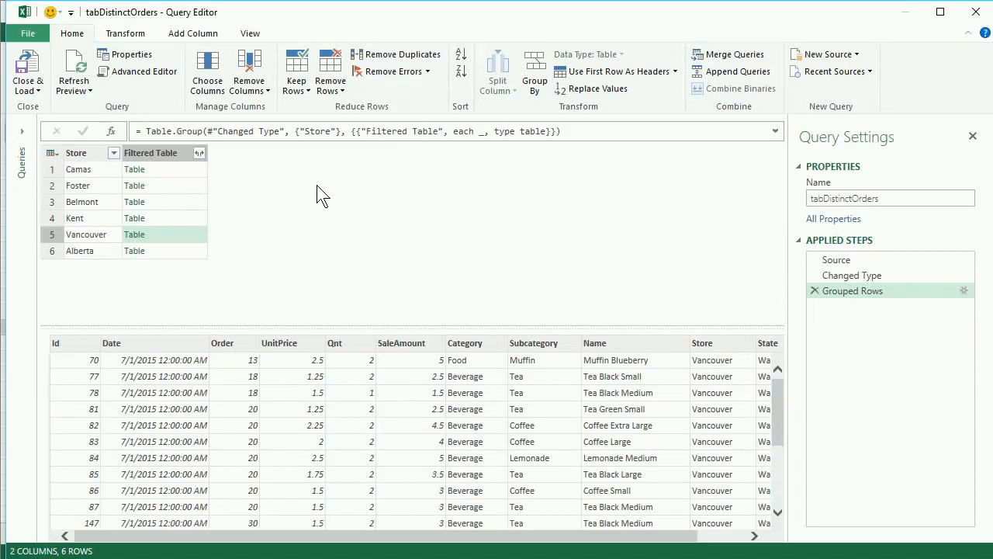
{"action": "left_click", "coordinate": [213, 36]}
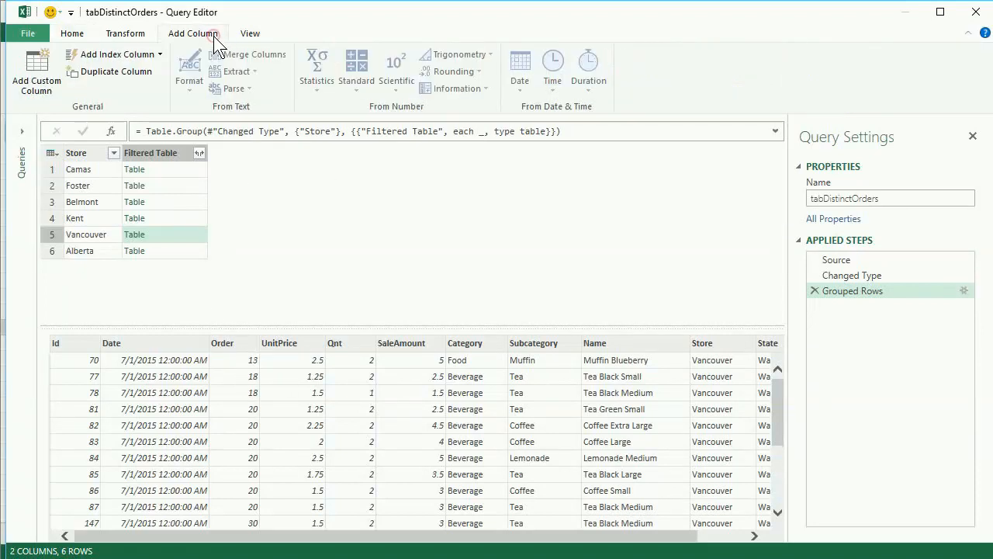
{"action": "left_click", "coordinate": [45, 68]}
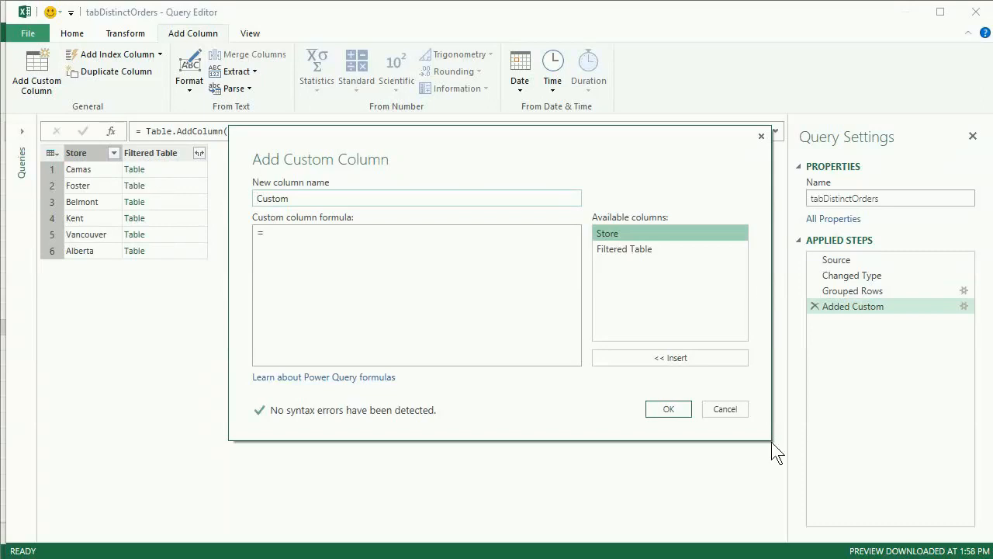
{"action": "left_click", "coordinate": [723, 413]}
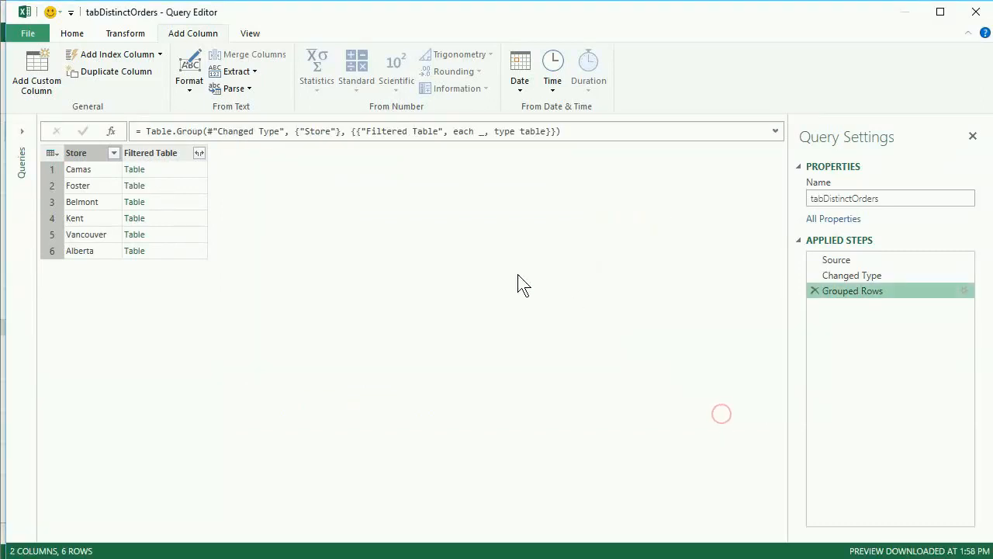
- Add a custom column named List Orders with the formula =[Filtered Table][Order]
{"action": "left_click", "coordinate": [192, 169]}
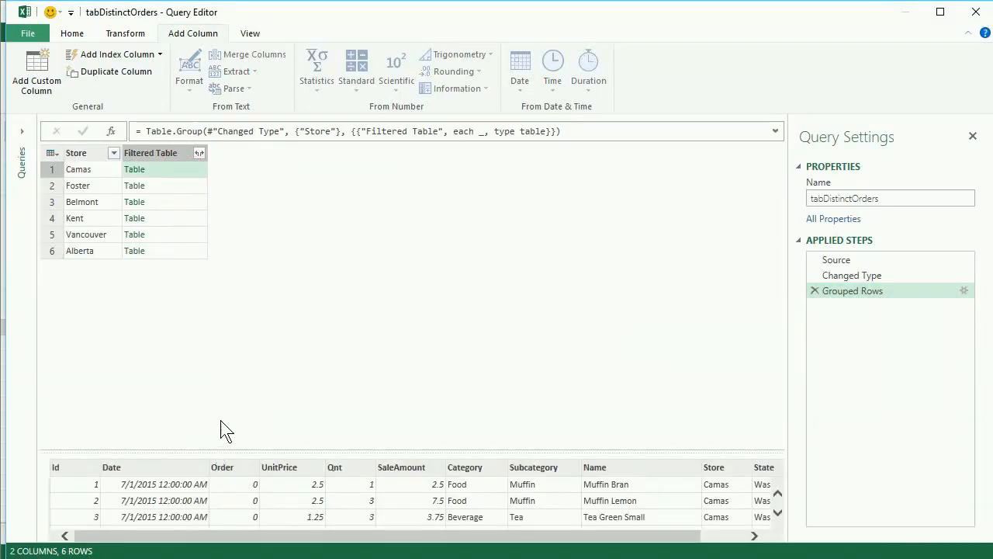
{"action": "left_click", "coordinate": [43, 64]}
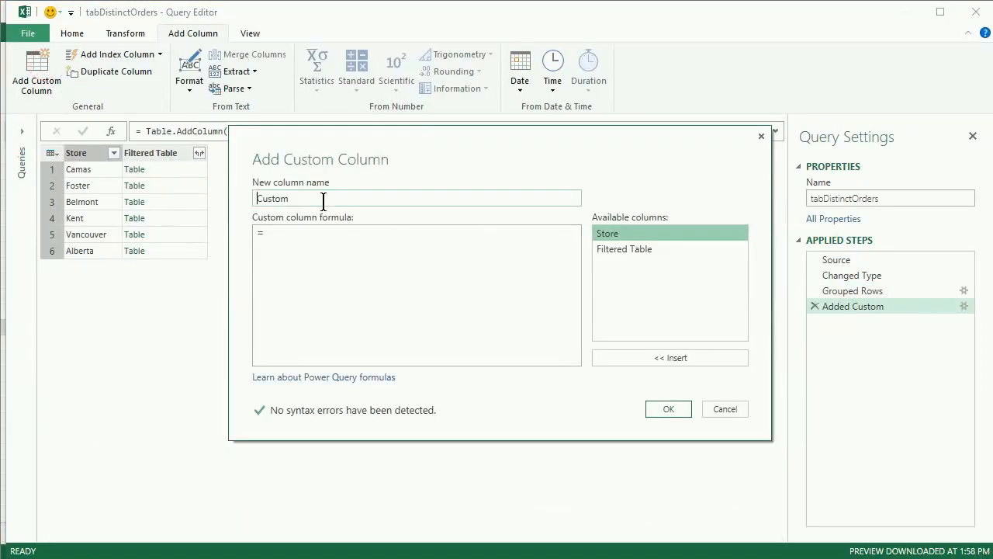
{"action": "double_click", "coordinate": [621, 250]}
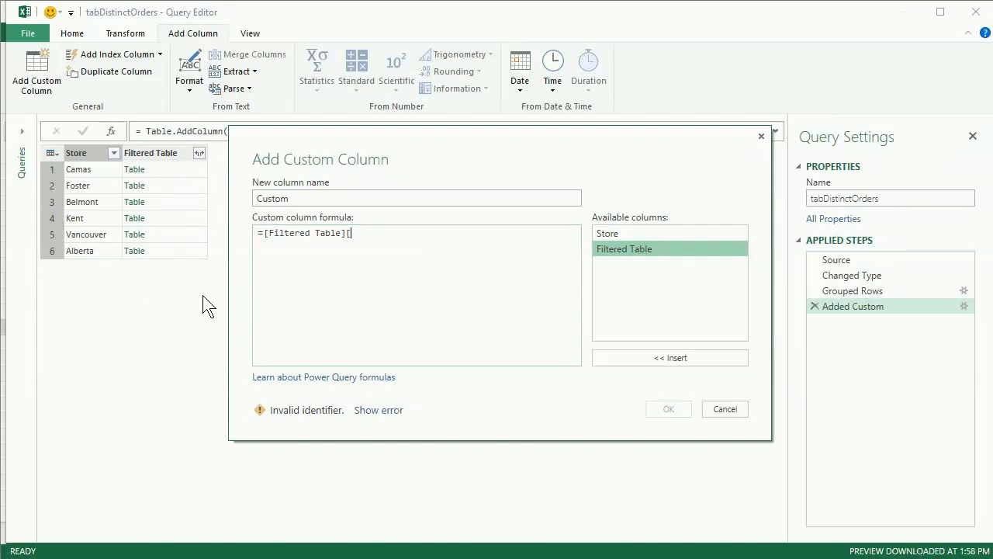
{"action": "type", "text": "Order"}
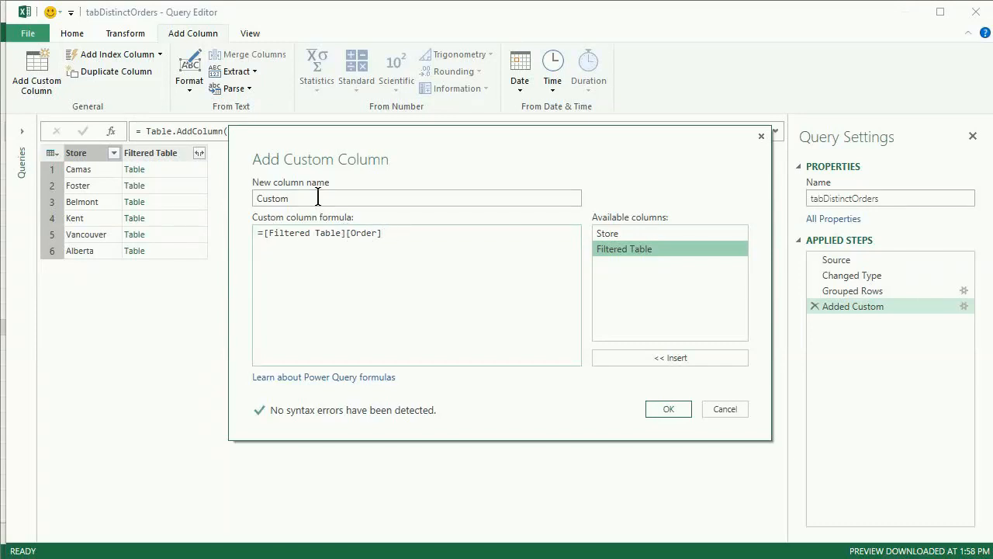
{"action": "double_click", "coordinate": [318, 198]}
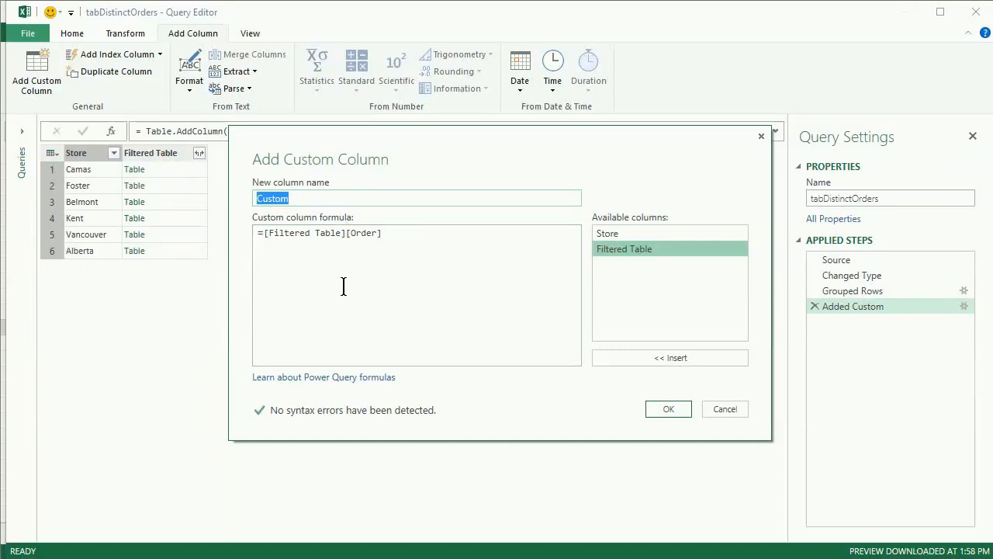
{"action": "type", "text": "List Orders"}
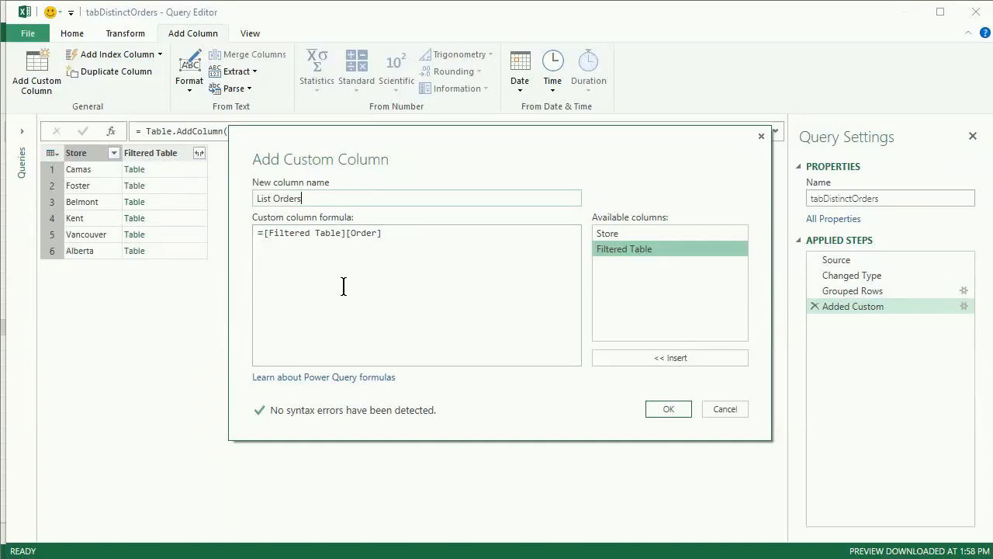
{"action": "left_click", "coordinate": [668, 409]}
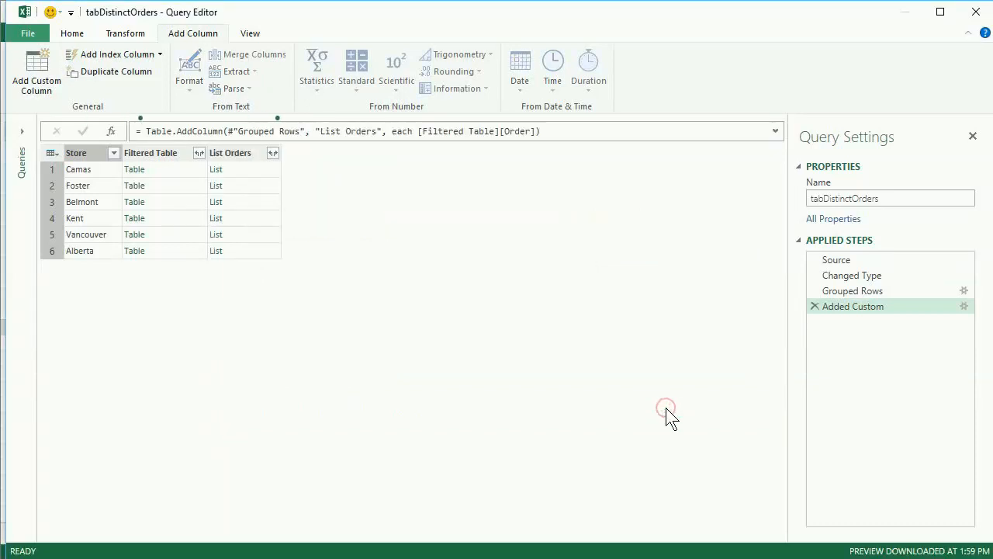
- Preview the Camas entry in List Orders in an enlarged preview area and compare it with the Order column of its Filtered Table
{"action": "left_click", "coordinate": [266, 175]}
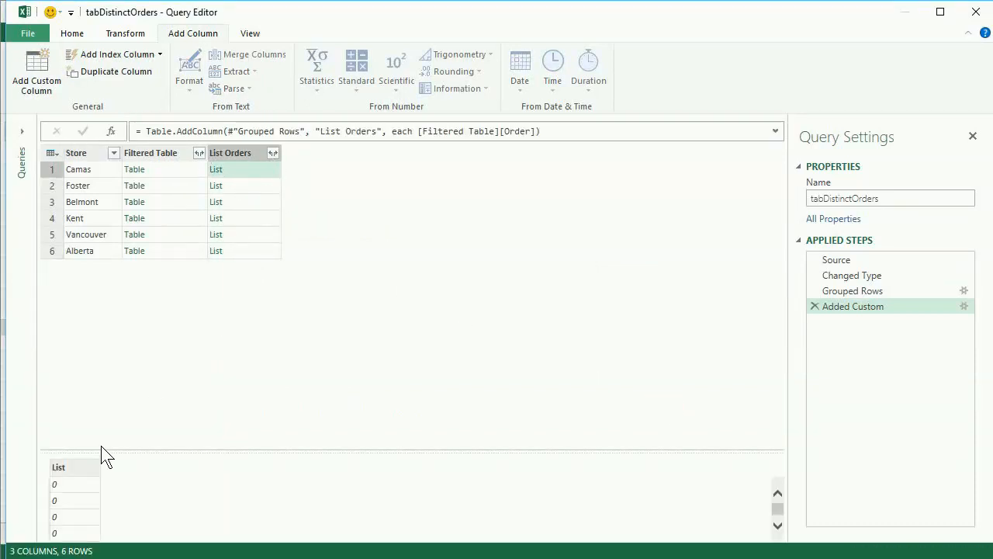
{"action": "left_click_drag", "start_coordinate": [113, 451], "coordinate": [117, 334]}
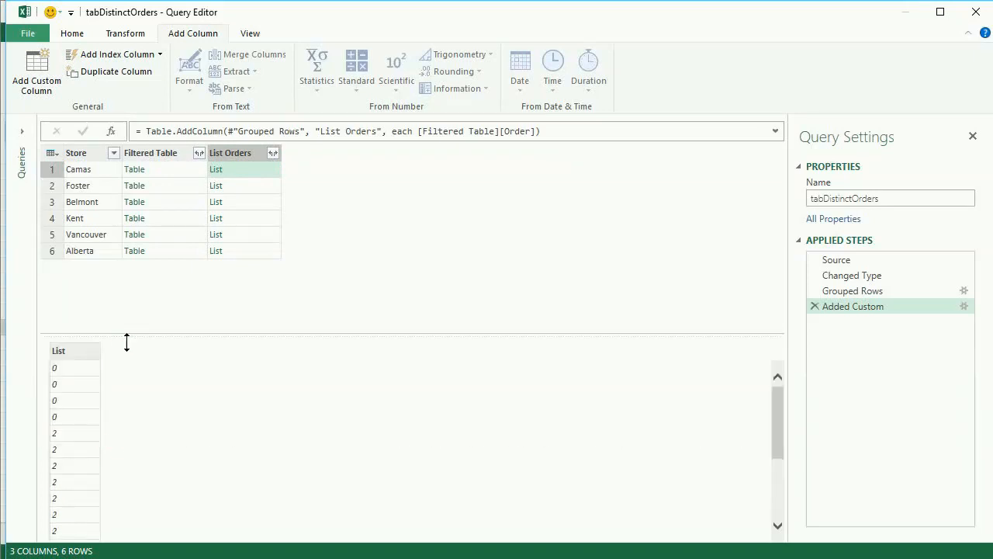
{"action": "left_click", "coordinate": [177, 172]}
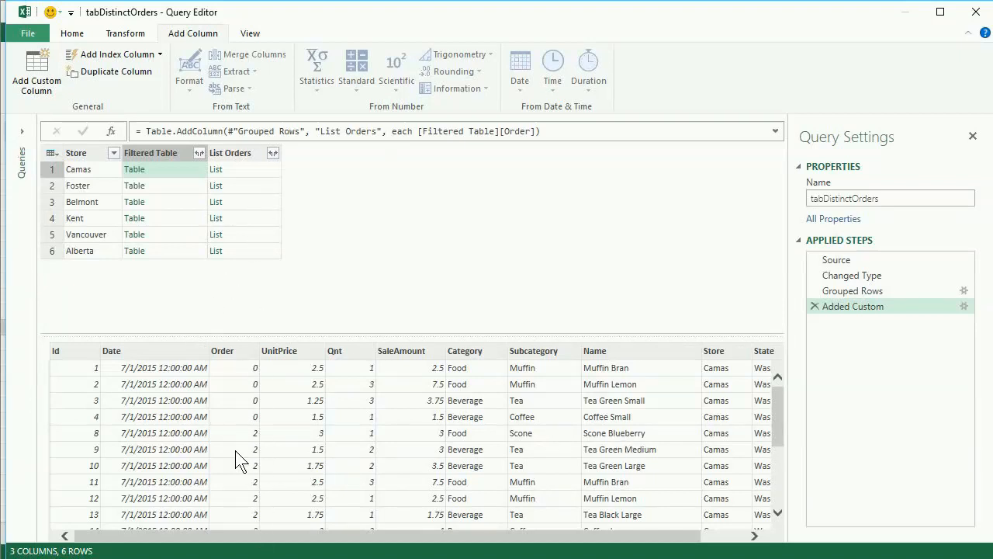
{"action": "left_click", "coordinate": [261, 169]}
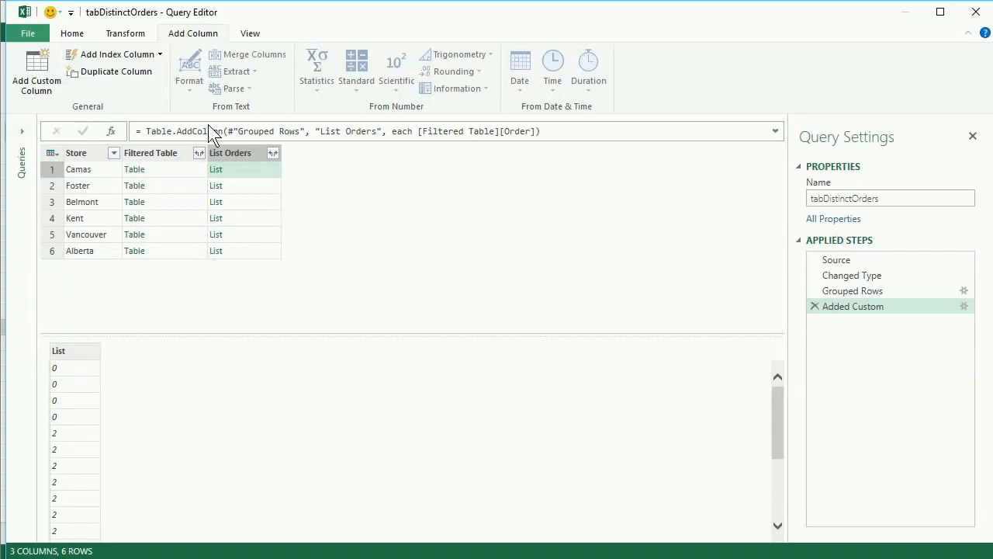
- Add a custom column named List Distinct Orders with the formula =List.Distinct( [List Orders] )
{"action": "left_click", "coordinate": [43, 62]}
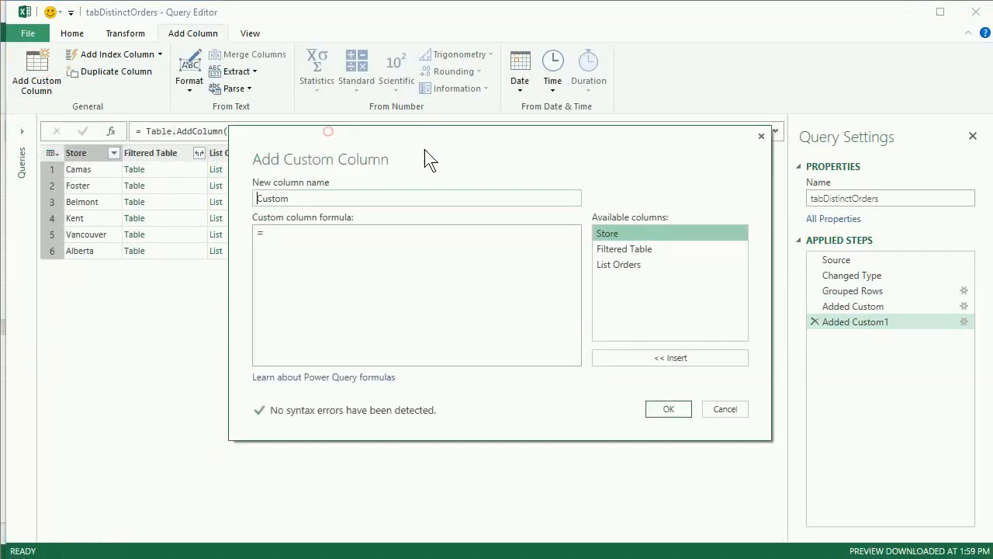
{"action": "double_click", "coordinate": [326, 196]}
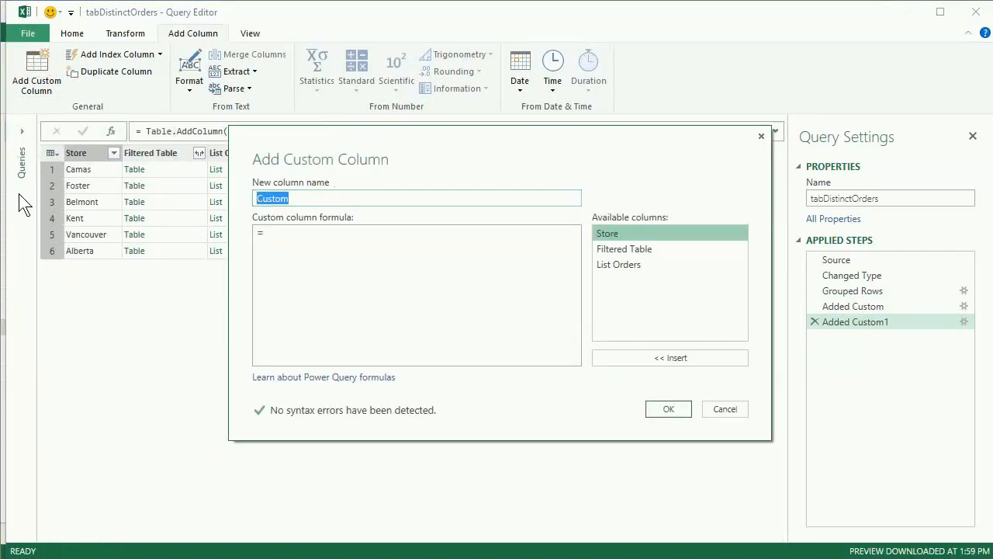
{"action": "type", "text": "List Distinct Orders"}
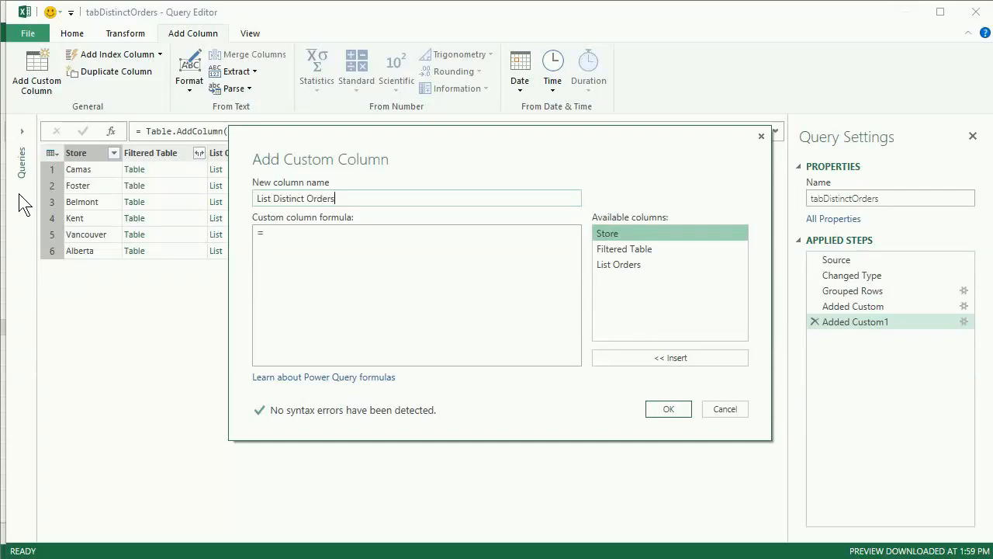
{"action": "left_click", "coordinate": [324, 247]}
{"action": "double_click", "coordinate": [628, 265]}
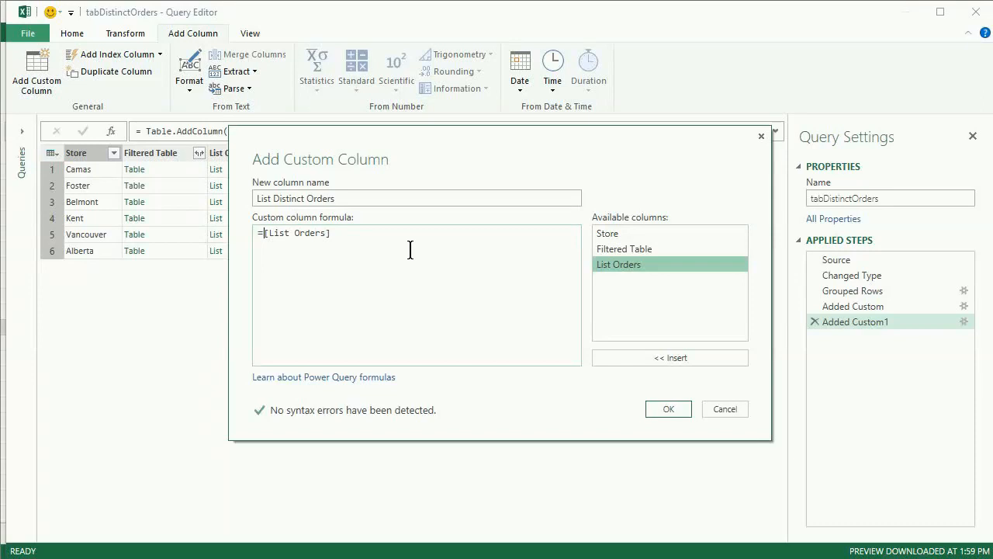
{"action": "type", "text": "L"}
{"action": "type", "text": "ist.Dis"}
{"action": "type", "text": "tinct("}
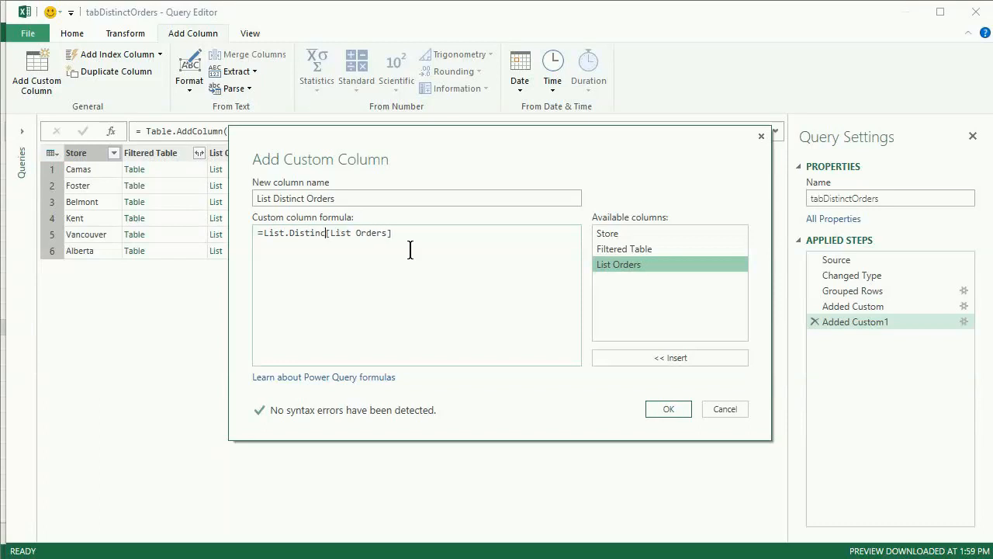
{"action": "key", "text": "Right"}
{"action": "key", "text": "Right"}
{"action": "key", "text": "Right"}
{"action": "key", "text": "Right"}
{"action": "key", "text": "Right"}
{"action": "key", "text": "Right"}
{"action": "key", "text": "Right"}
{"action": "key", "text": "Right"}
{"action": "key", "text": "Right"}
{"action": "key", "text": "Right"}
{"action": "key", "text": "Right"}
{"action": "key", "text": "Right"}
{"action": "key", "text": "Right"}
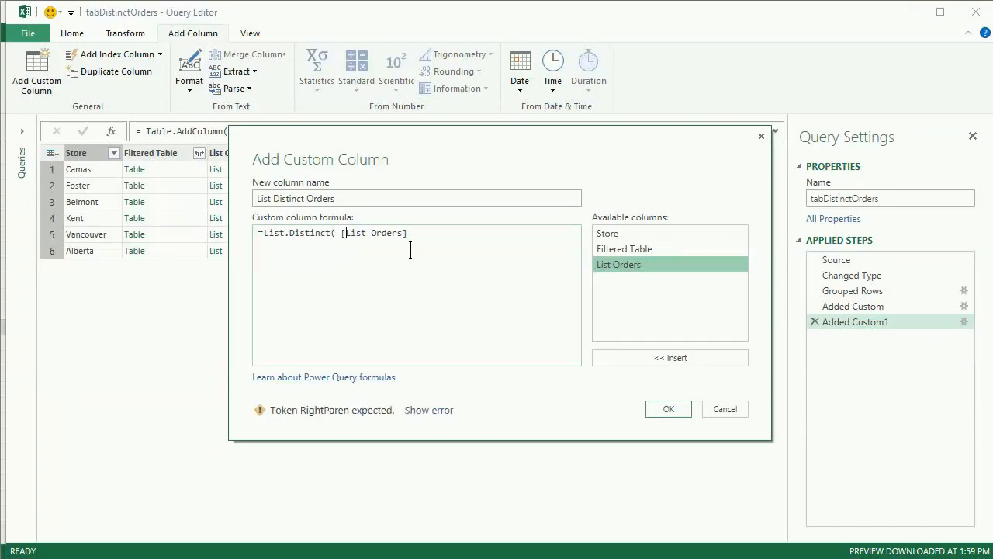
{"action": "type", "text": ")"}
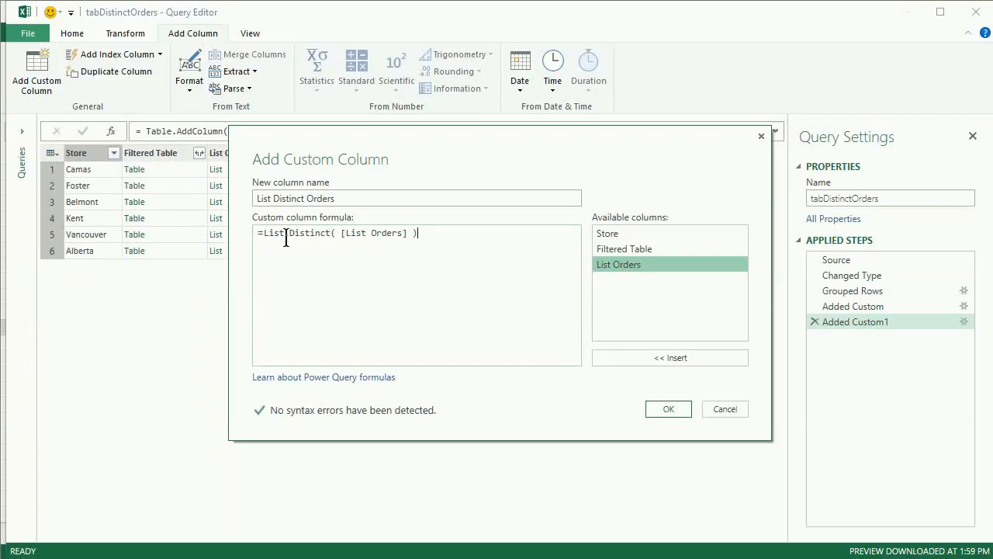
{"action": "left_click", "coordinate": [662, 408]}
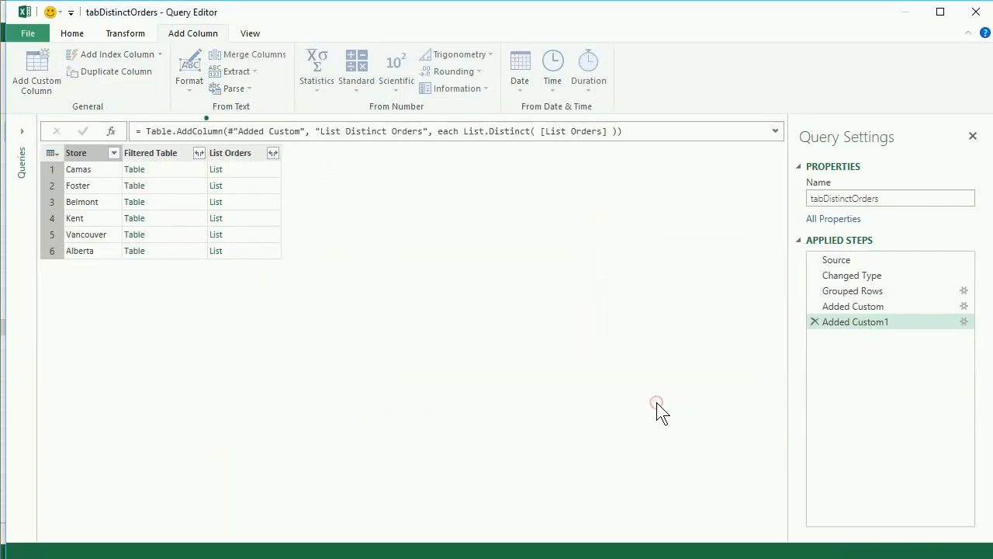
- Preview the Camas order list, and compare Foster's List Orders with its List Distinct Orders in an enlarged preview area
{"action": "left_click", "coordinate": [268, 175]}
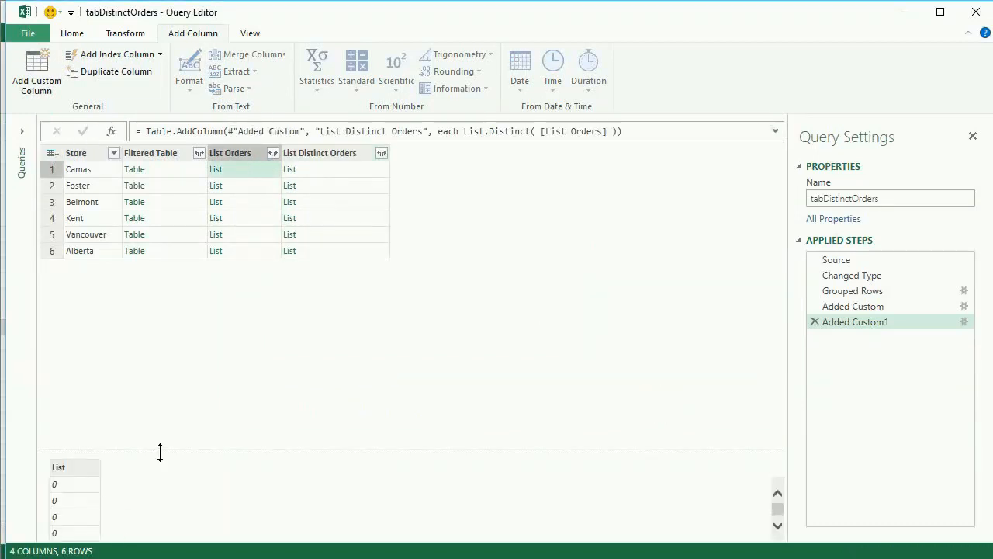
{"action": "left_click_drag", "start_coordinate": [160, 452], "coordinate": [155, 340]}
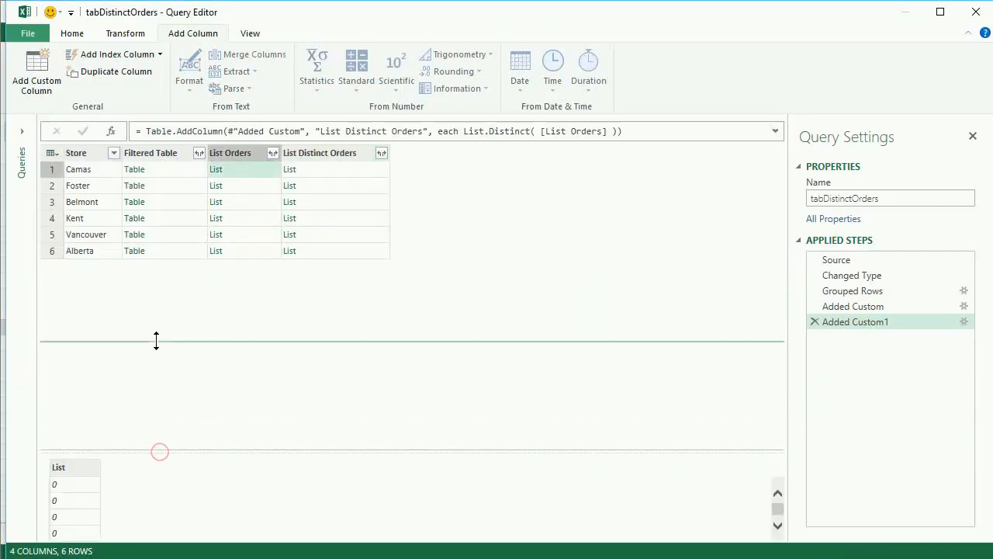
{"action": "left_click", "coordinate": [252, 187]}
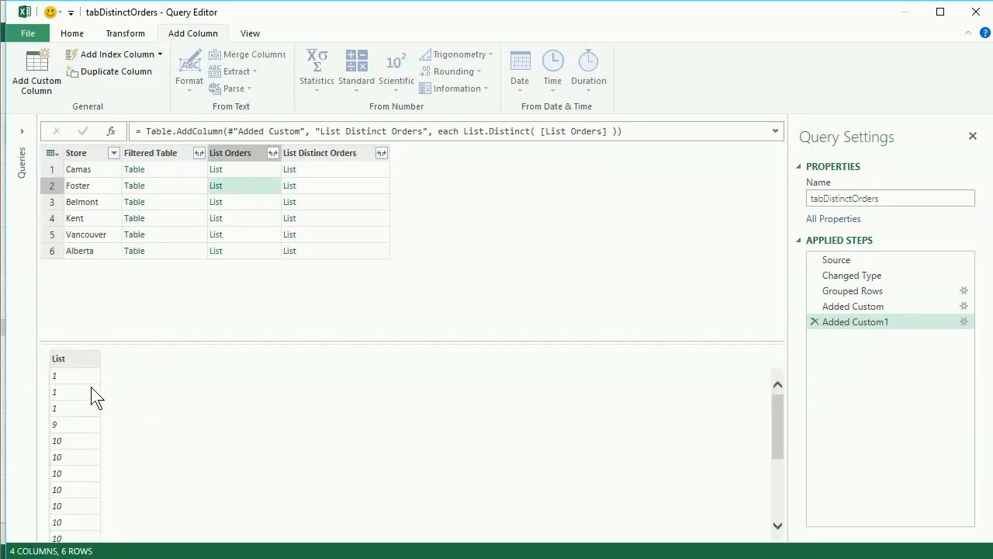
{"action": "left_click", "coordinate": [326, 190]}
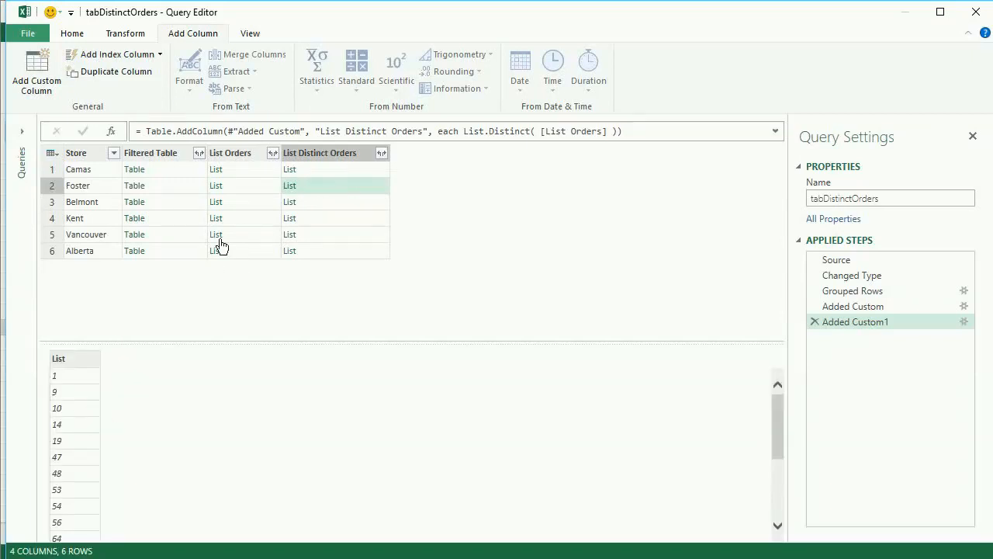
{"action": "left_click", "coordinate": [266, 187]}
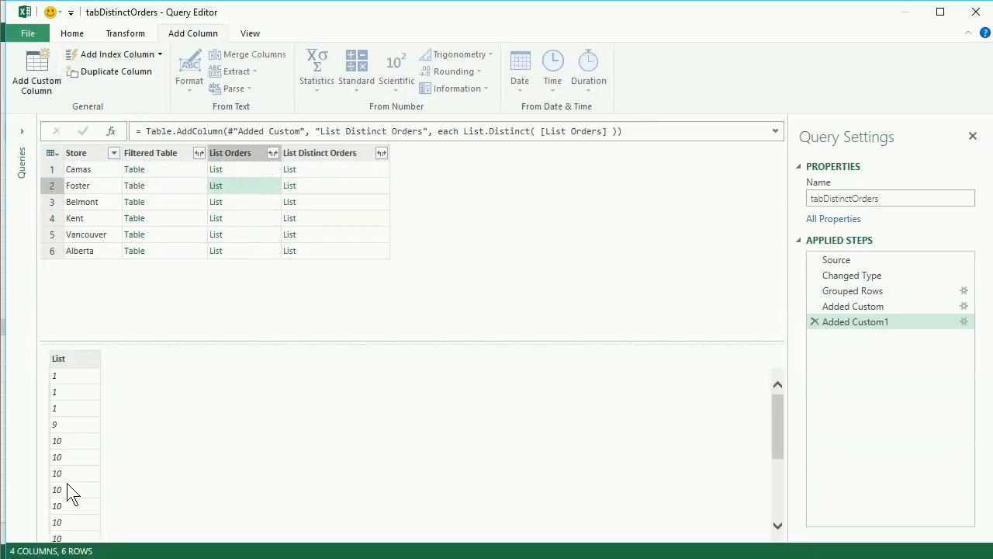
{"action": "left_click", "coordinate": [341, 189]}
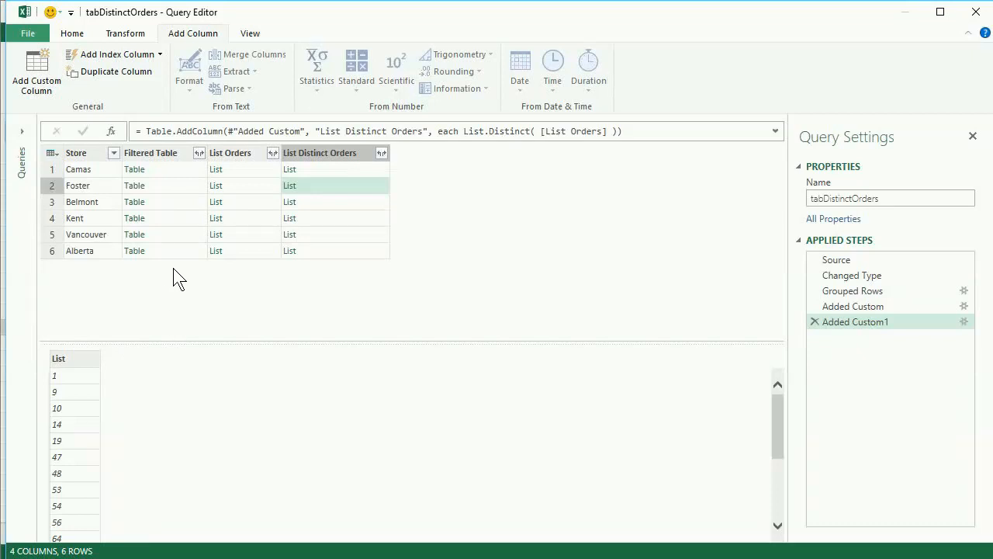
- Add a custom column named Count of Orders with the formula =List.Count( [List Distinct Orders] )
{"action": "left_click", "coordinate": [40, 63]}
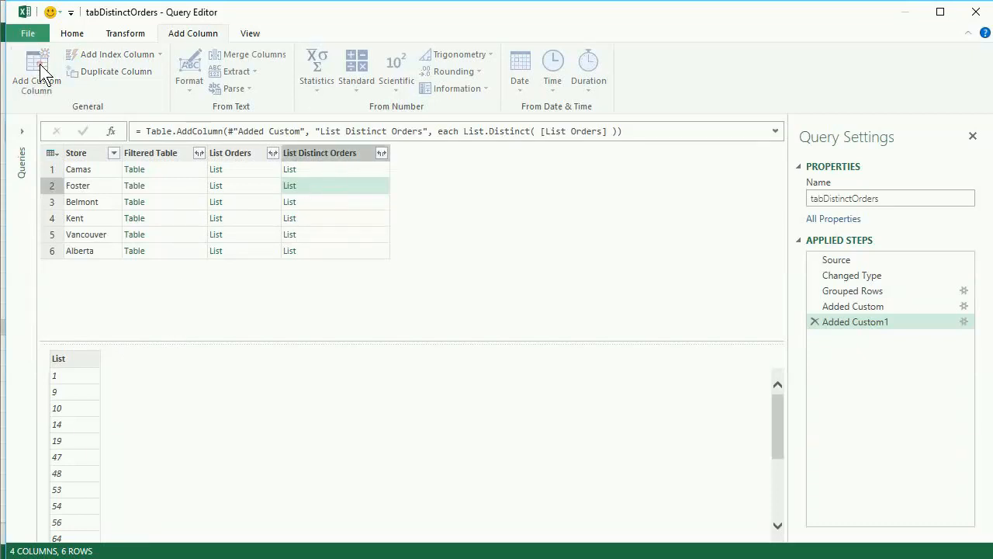
{"action": "double_click", "coordinate": [333, 201]}
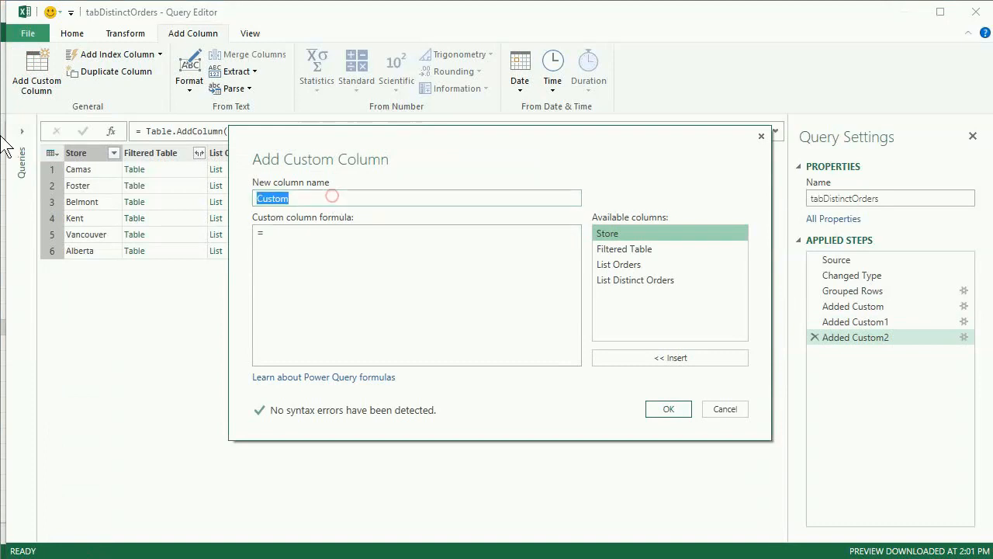
{"action": "type", "text": "Count of Order"}
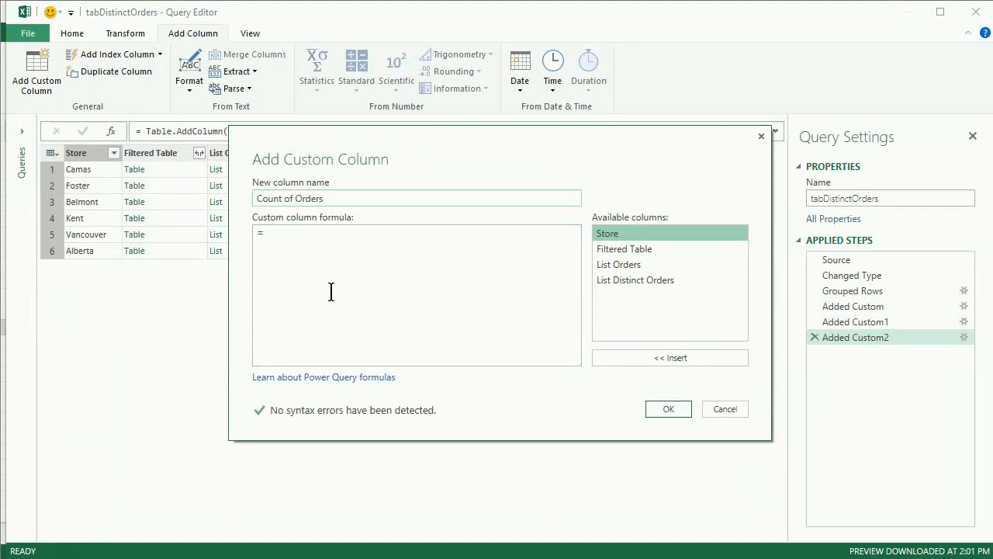
{"action": "left_click", "coordinate": [346, 247]}
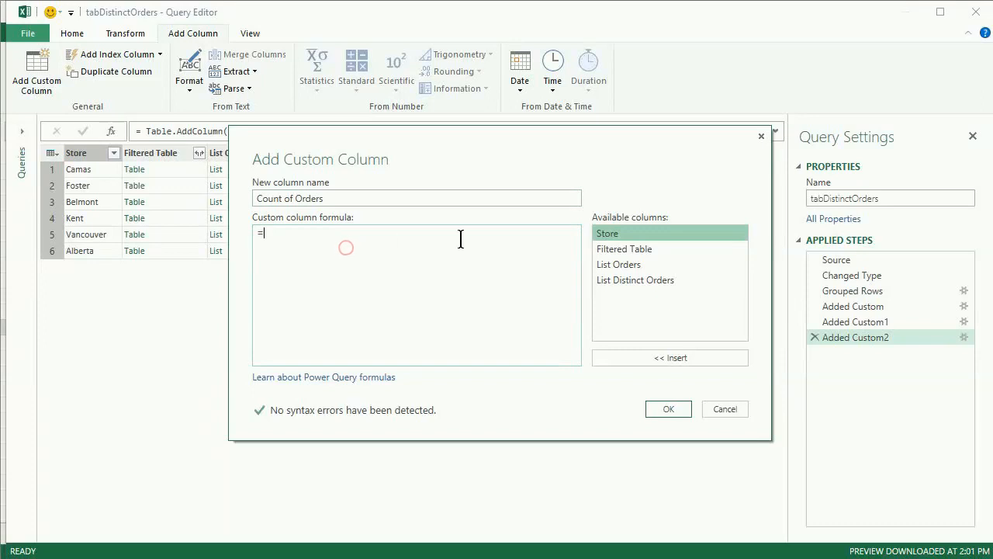
{"action": "double_click", "coordinate": [628, 281]}
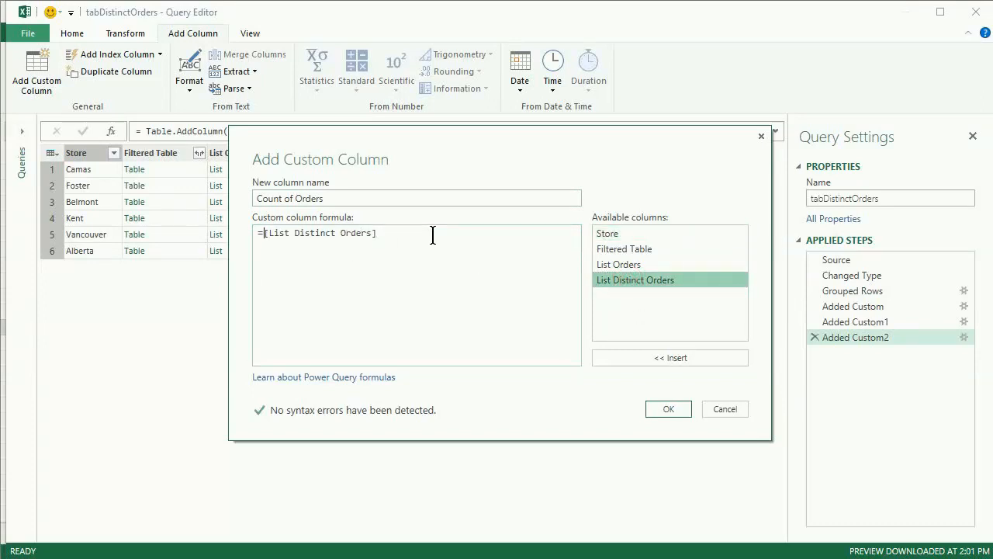
{"action": "type", "text": "List.Count"}
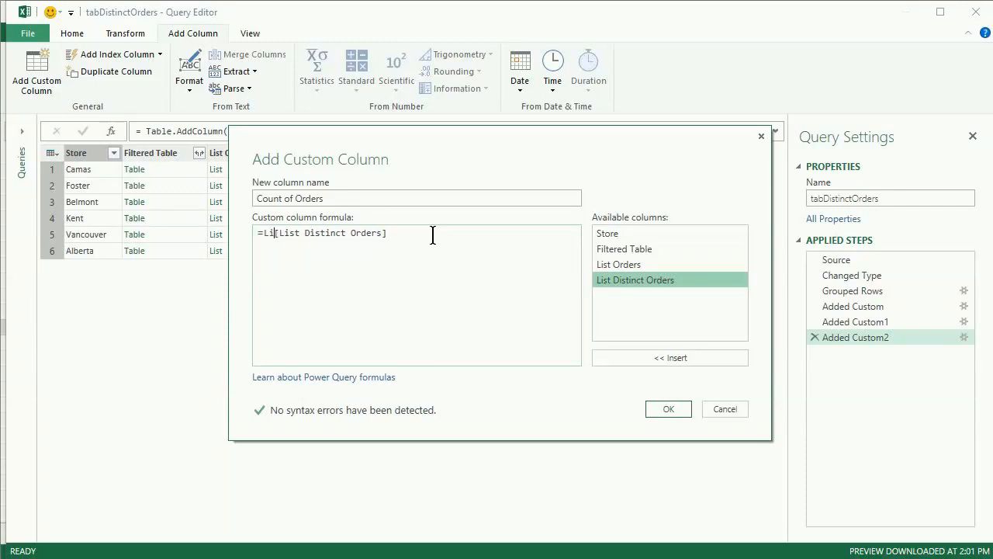
{"action": "type", "text": "( "}
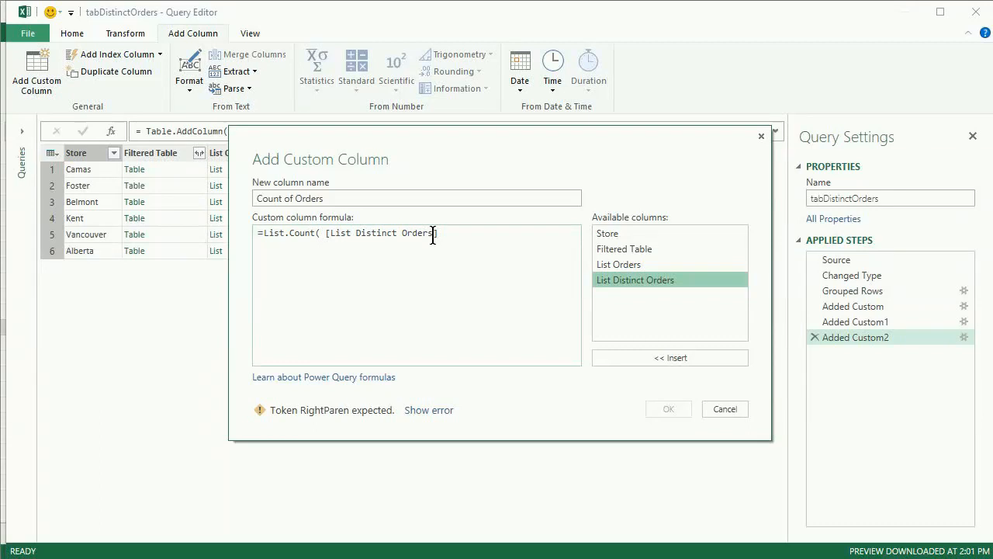
{"action": "type", "text": ")"}
{"action": "key", "text": "BackSpace"}
{"action": "type", "text": ")"}
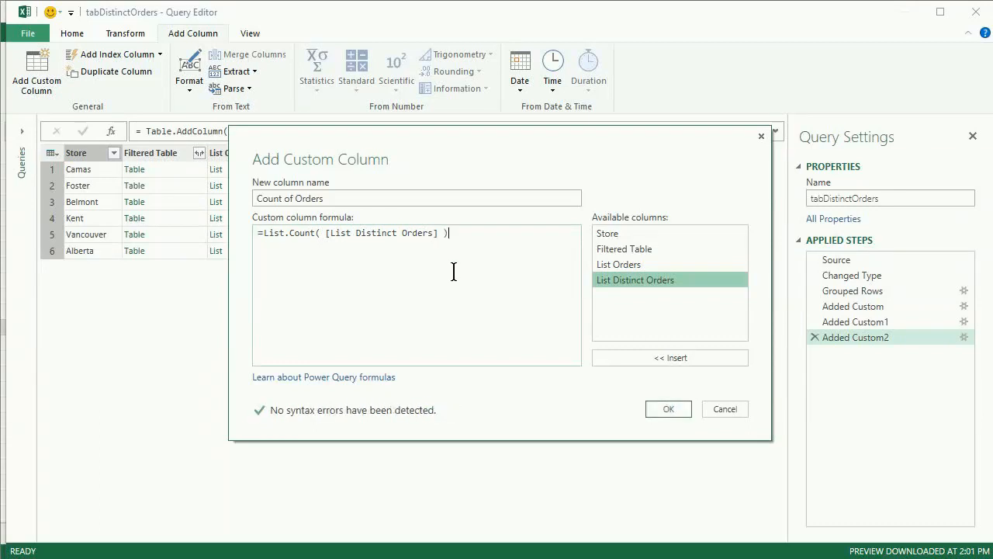
{"action": "left_click", "coordinate": [664, 409]}
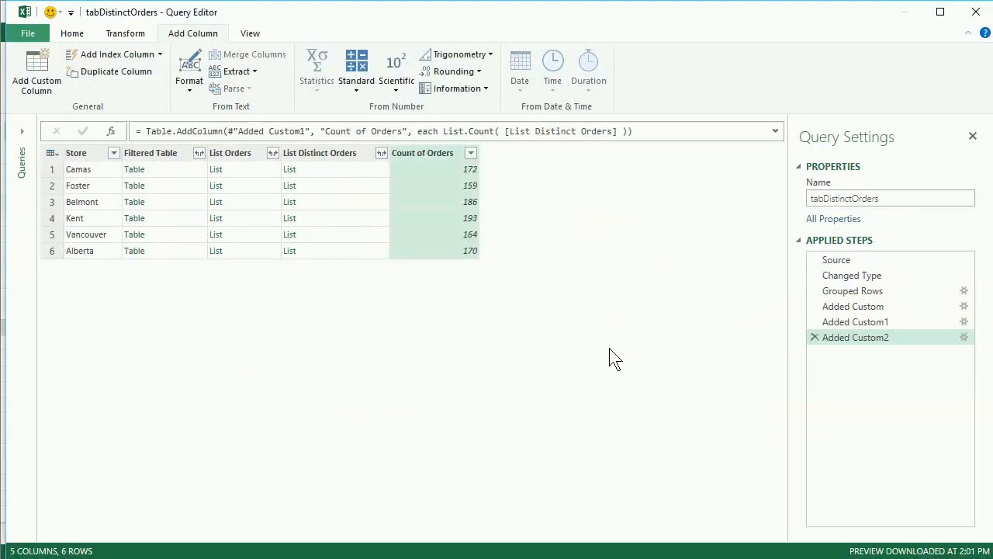
- Remove the Filtered Table, List Orders and List Distinct Orders columns from the query
{"action": "left_click", "coordinate": [322, 149]}
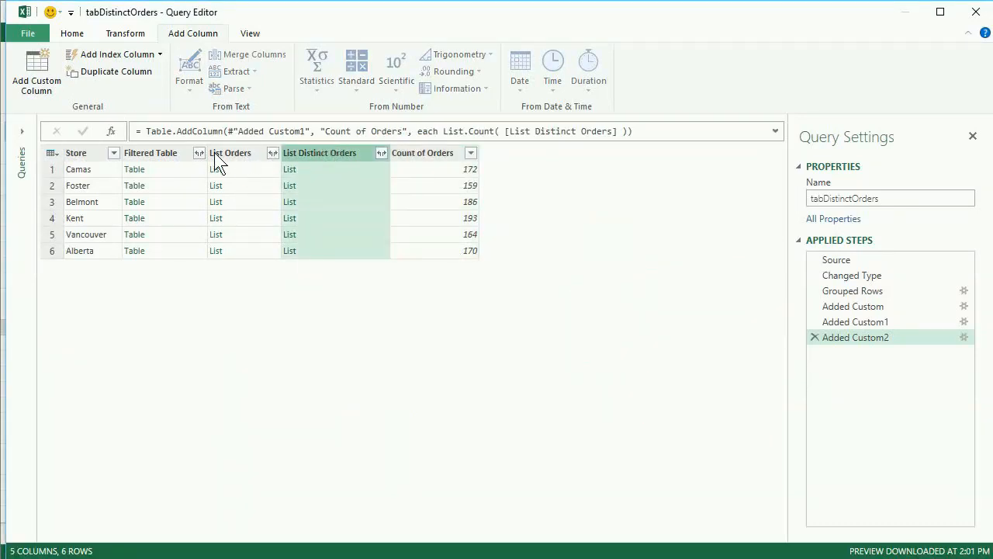
{"action": "left_click", "coordinate": [164, 152], "text": "shift"}
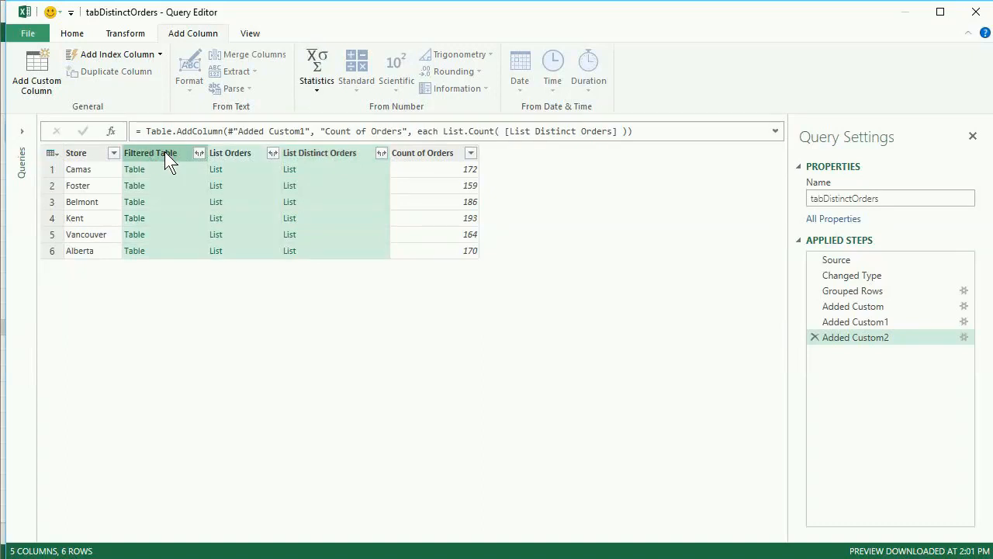
{"action": "right_click", "coordinate": [164, 151]}
{"action": "left_click", "coordinate": [186, 160]}
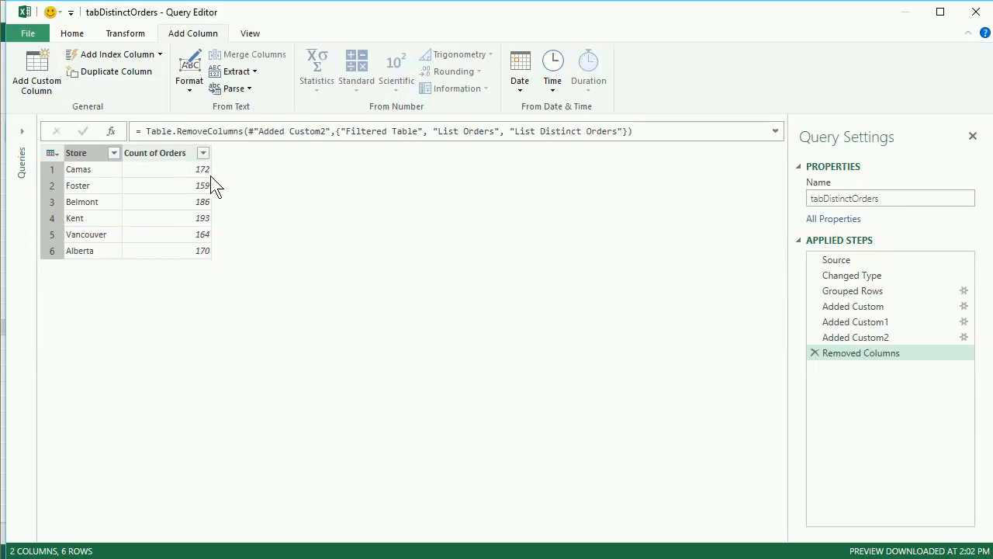
- Review the Added Custom2 step by previewing Camas's and Foster's Filtered Table and Foster's List Orders and List Distinct Orders, and return to the Removed Columns step
{"action": "left_click", "coordinate": [848, 335]}
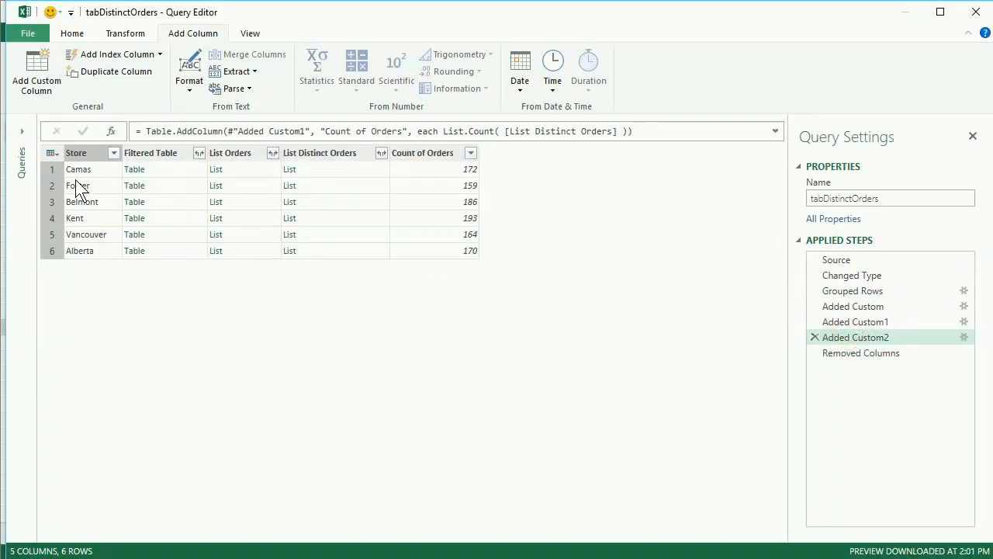
{"action": "left_click", "coordinate": [186, 172]}
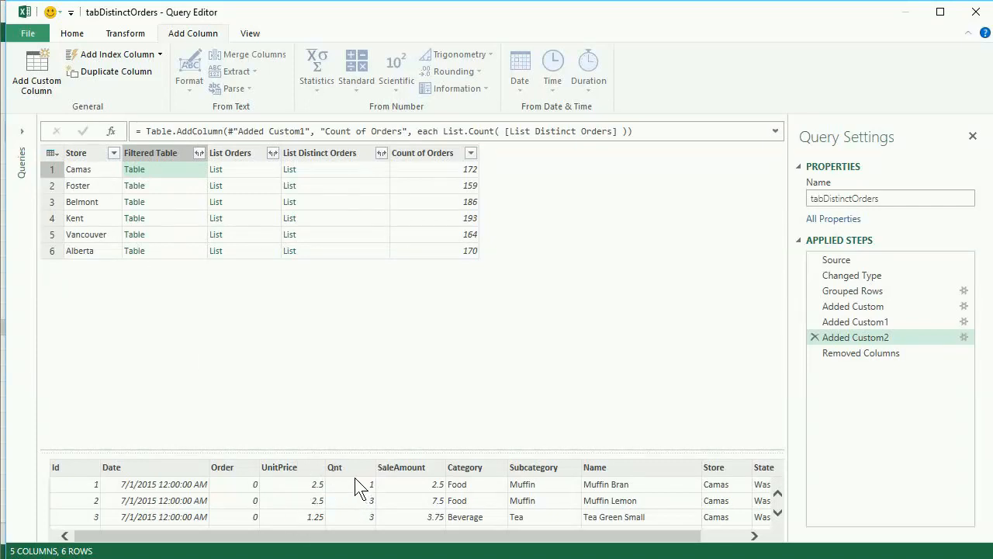
{"action": "left_click", "coordinate": [178, 187]}
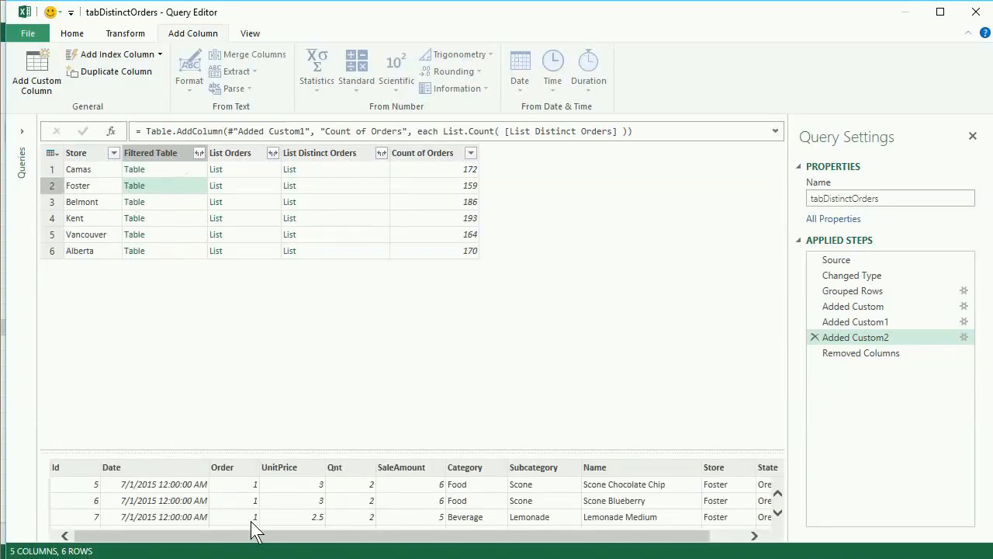
{"action": "left_click", "coordinate": [255, 186]}
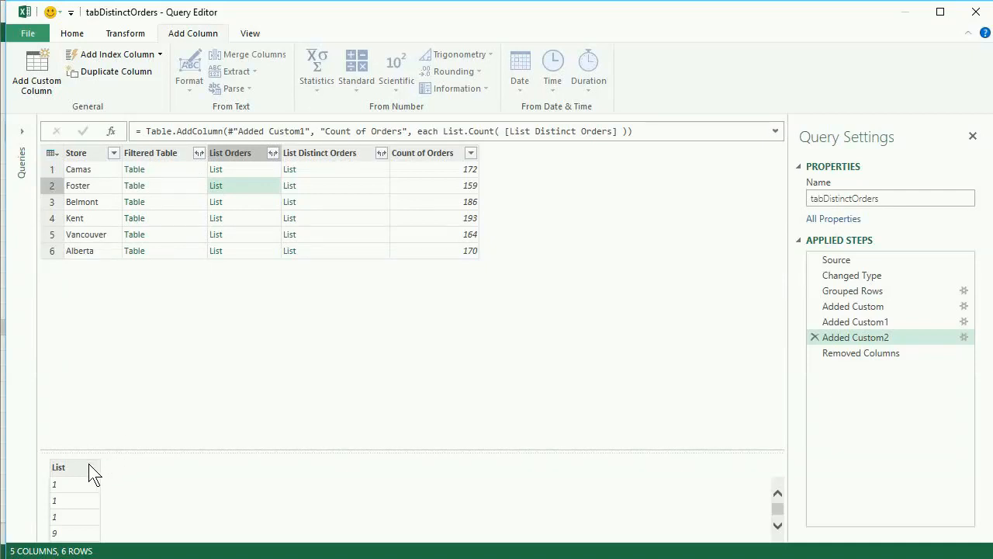
{"action": "left_click_drag", "start_coordinate": [89, 455], "coordinate": [116, 308]}
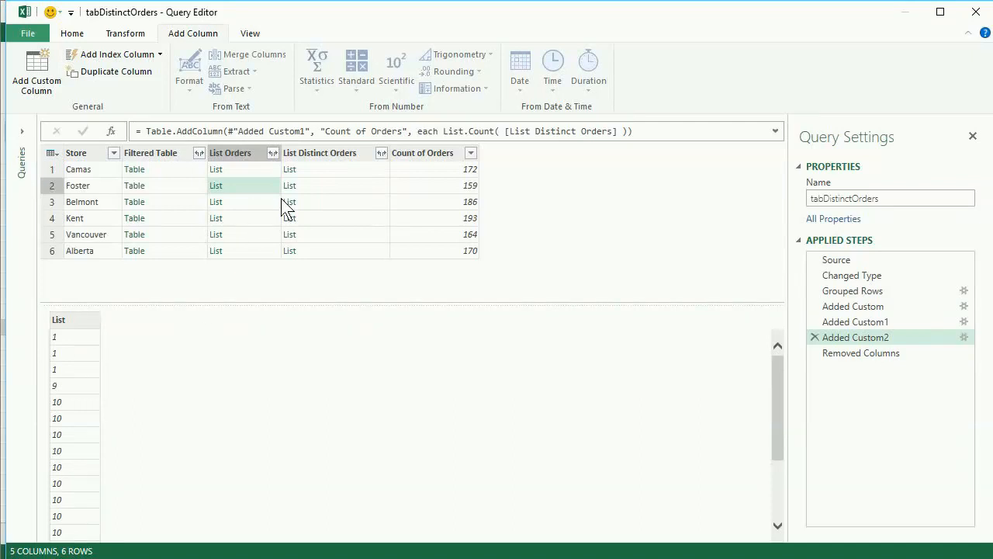
{"action": "left_click", "coordinate": [312, 186]}
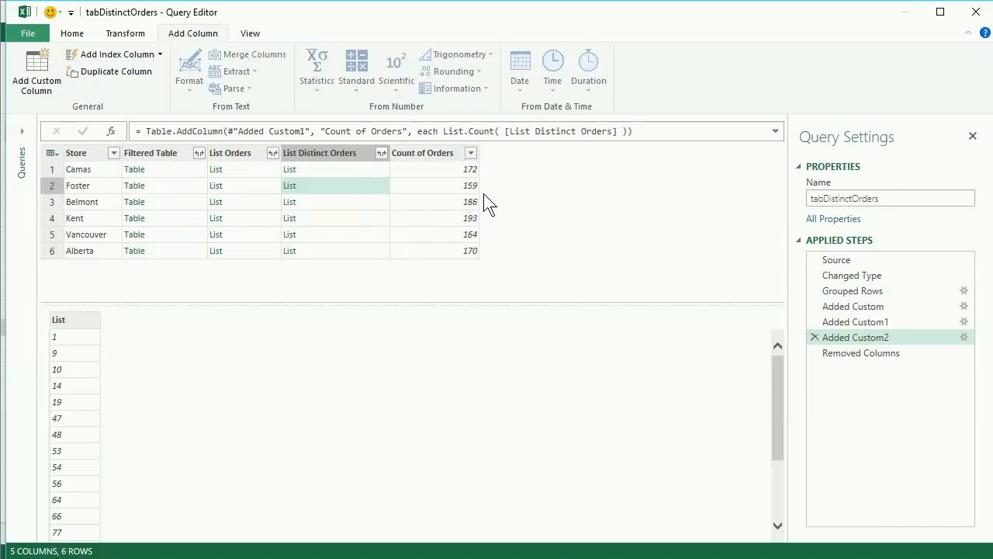
{"action": "left_click", "coordinate": [855, 351]}
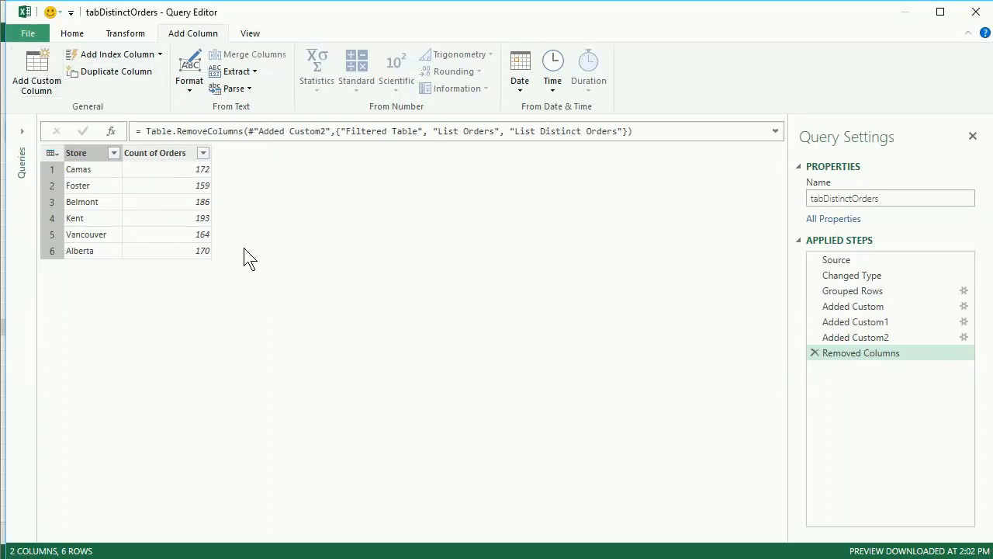
- Close the tabDistinctOrders query and load its results to the default destination
{"action": "left_click", "coordinate": [29, 34]}
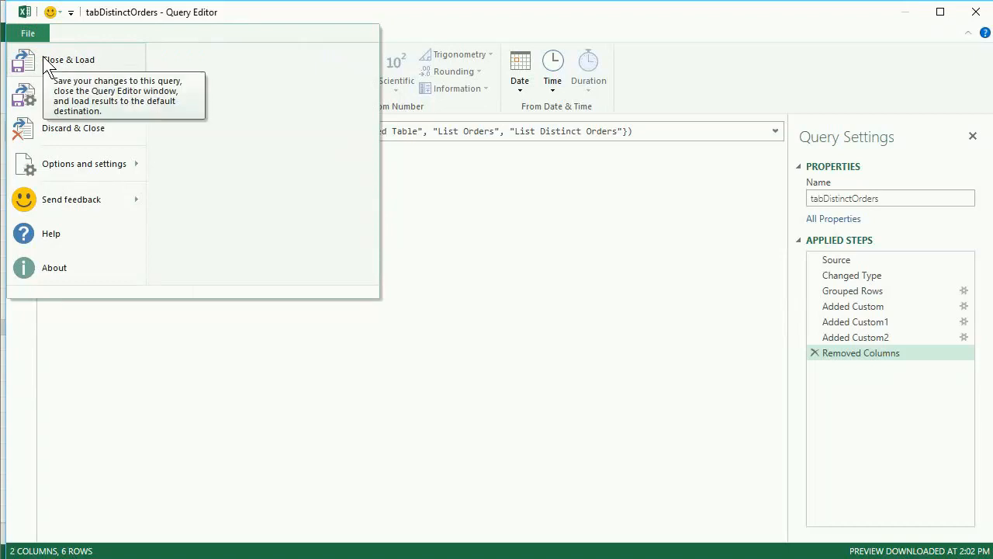
{"action": "left_click", "coordinate": [604, 341]}
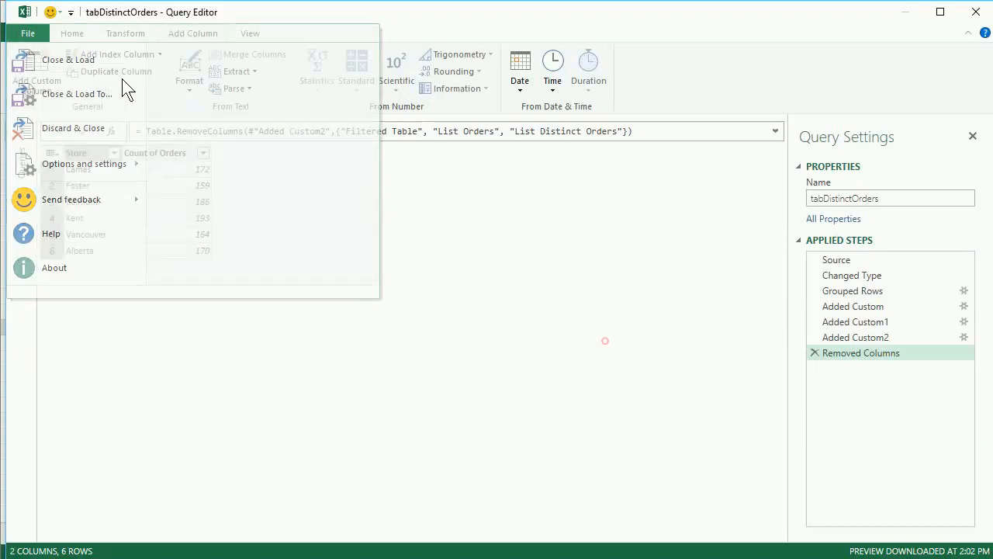
{"action": "left_click", "coordinate": [33, 39]}
{"action": "left_click", "coordinate": [48, 65]}
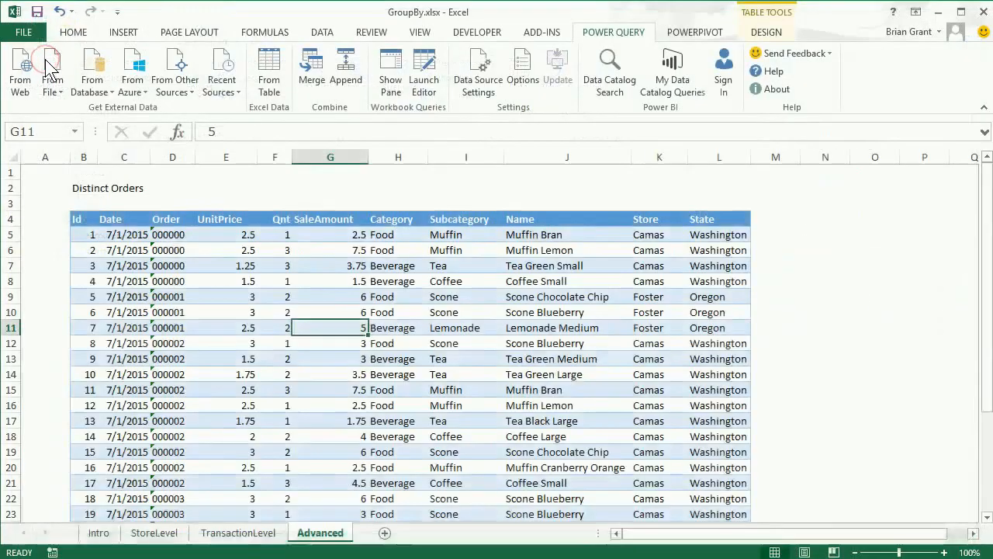